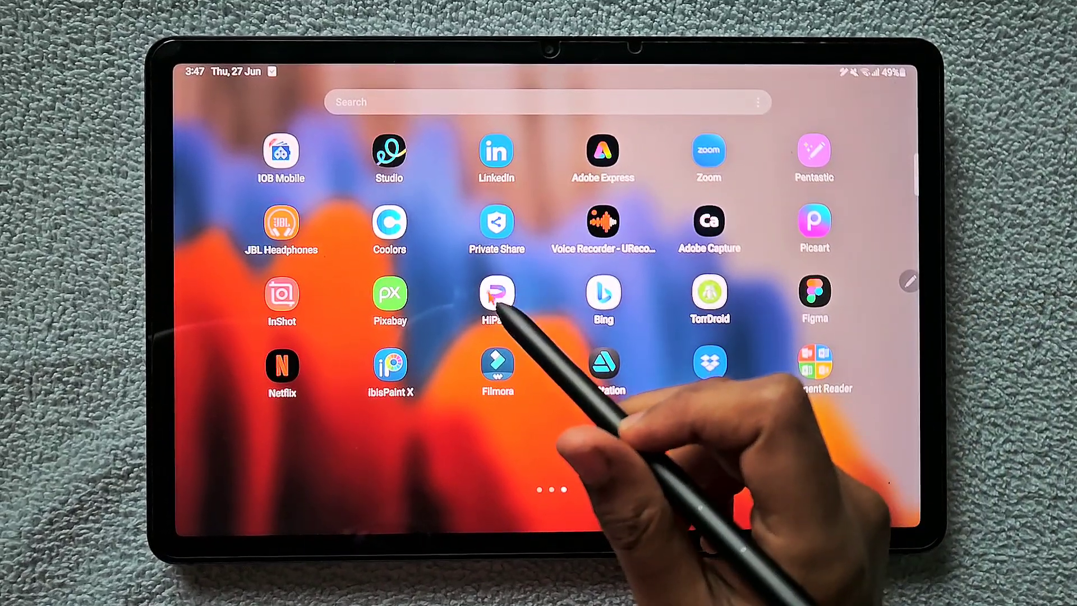
# Launch HiPaint to reach its gallery of saved artworks
pyautogui.click(496, 295)
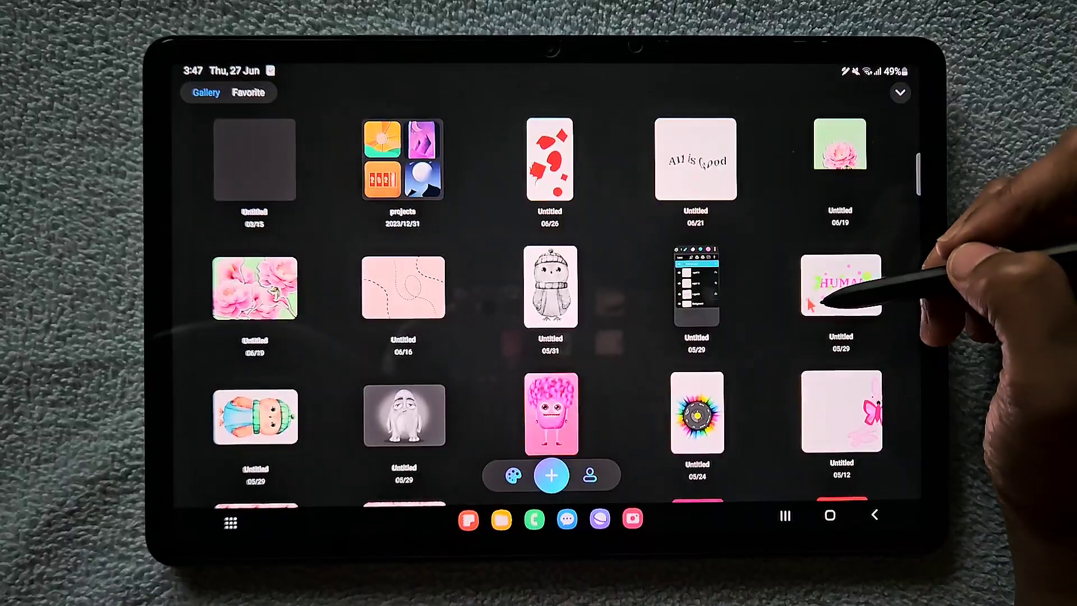
pyautogui.moveTo(811, 303); pyautogui.dragTo(866, 144)
pyautogui.moveTo(817, 312); pyautogui.dragTo(849, 189)
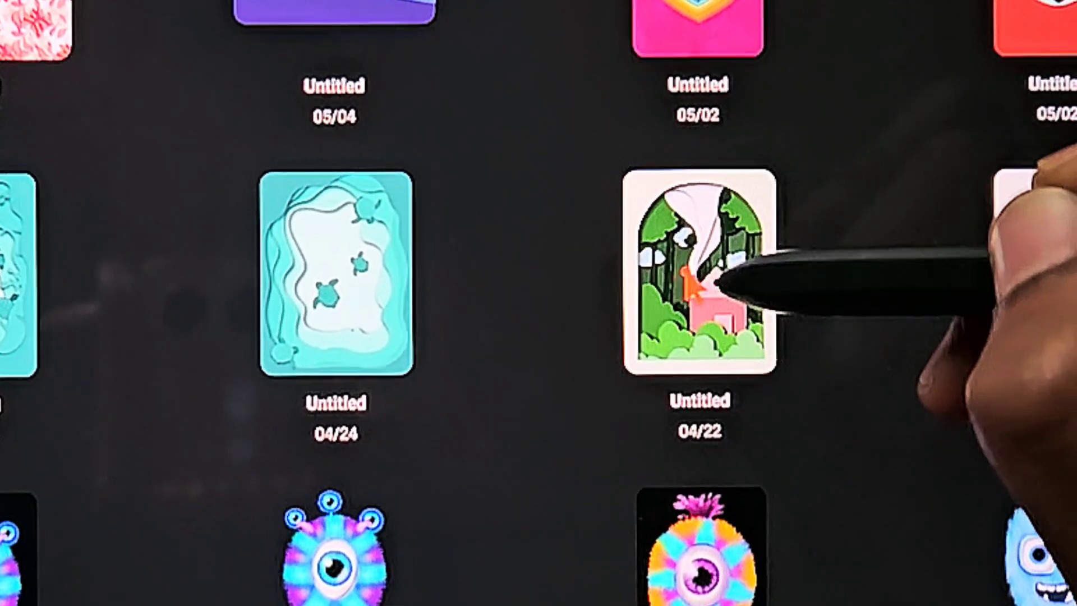
# Open the 04/22 forest house artwork and show its layer list
pyautogui.click(767, 252)
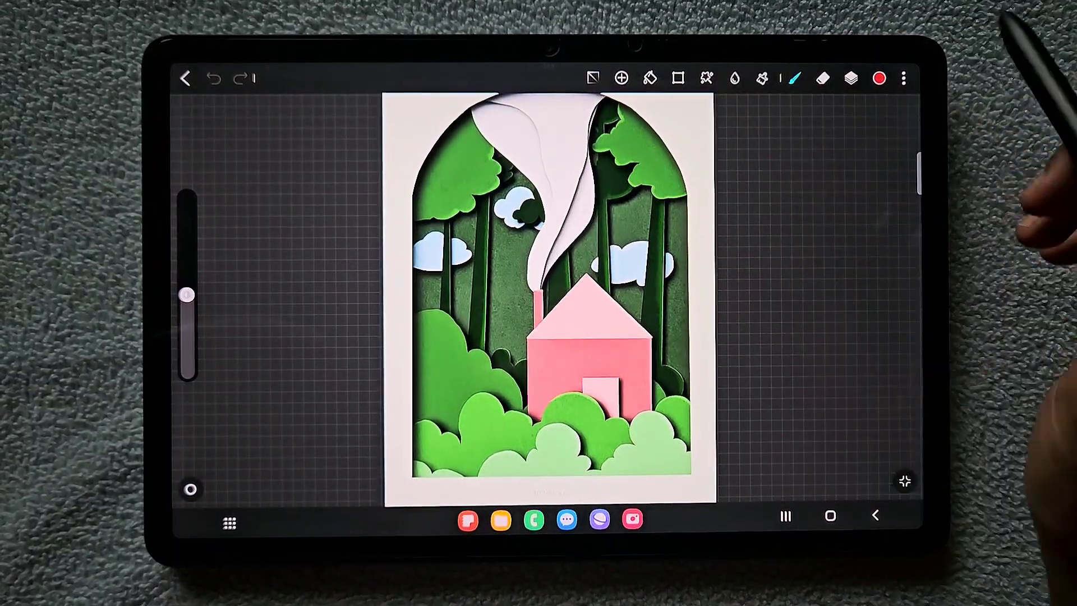
pyautogui.click(850, 77)
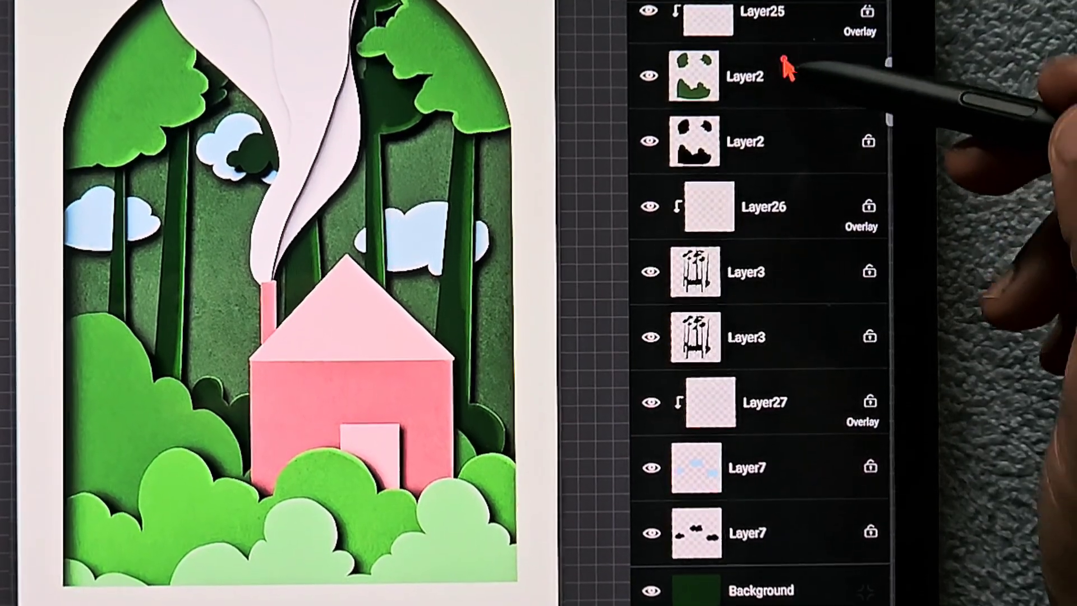
pyautogui.moveTo(793, 48); pyautogui.dragTo(808, 311)
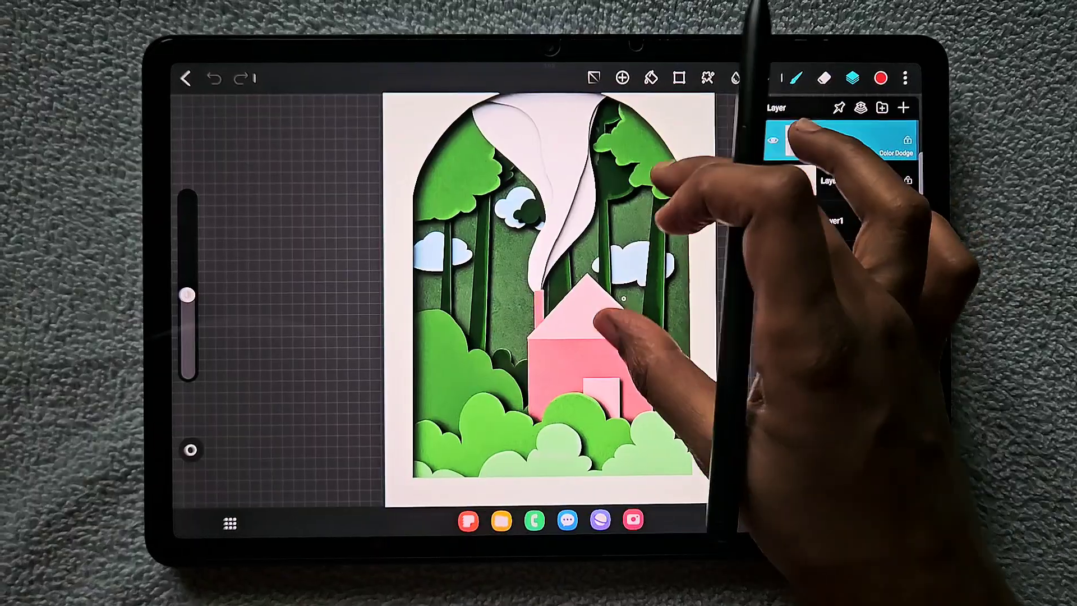
pyautogui.scroll(5, 538, 303)
pyautogui.scroll(-5, 538, 303)
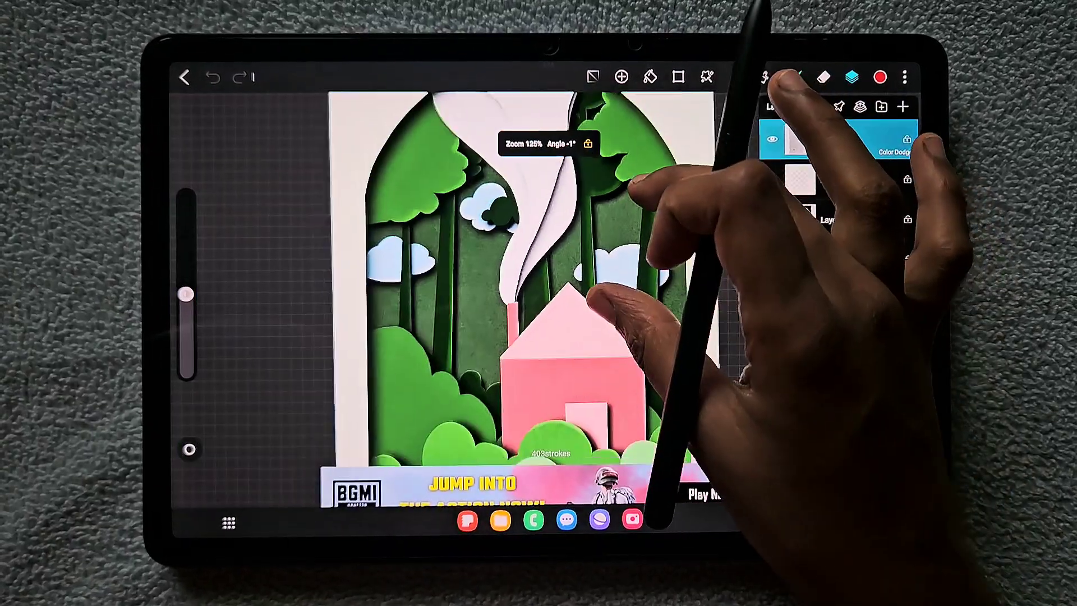
pyautogui.scroll(-2, 547, 274)
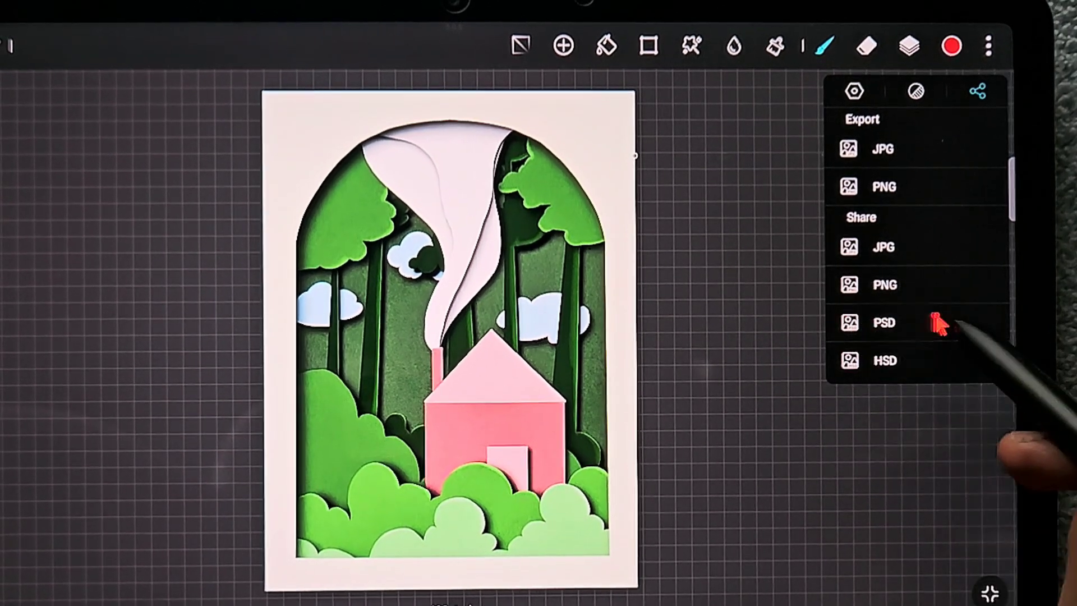
# Export the forest-house drawing as a PSD and attach it to a new Gmail draft
pyautogui.click(885, 321)
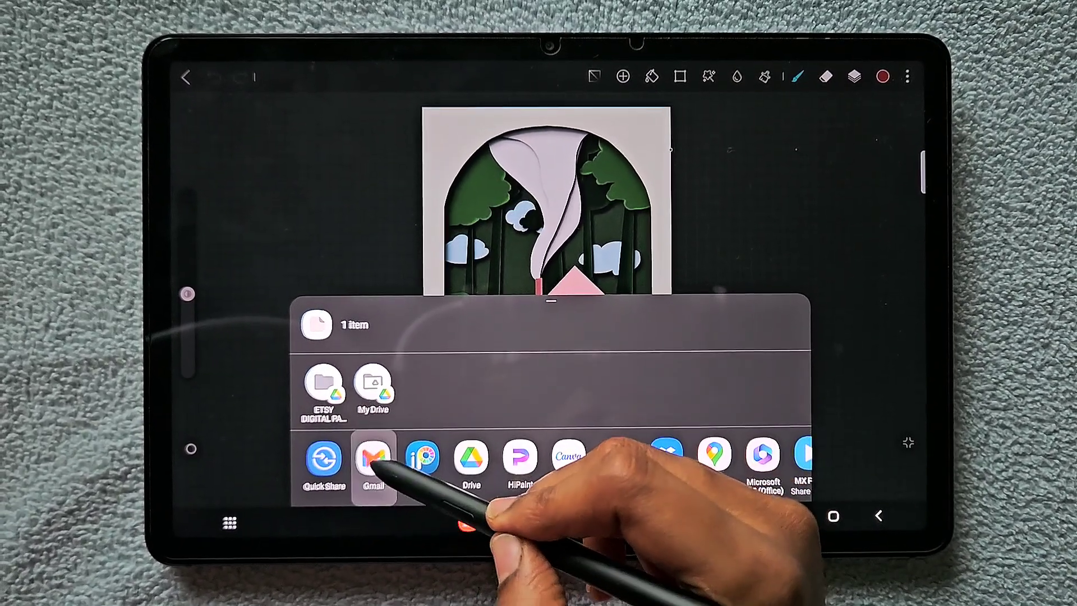
pyautogui.click(372, 461)
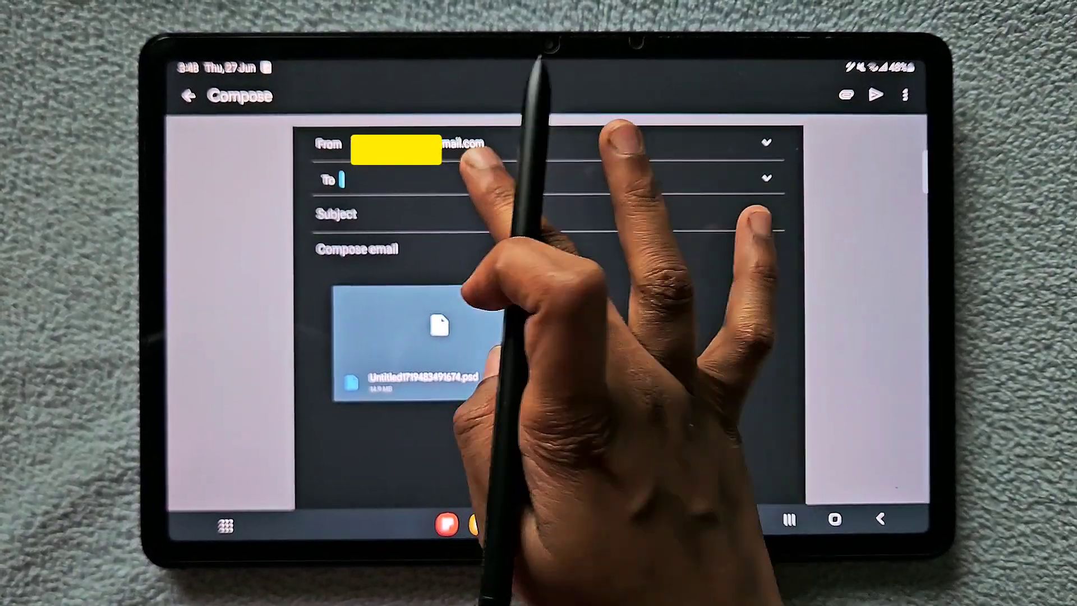
pyautogui.write('j')
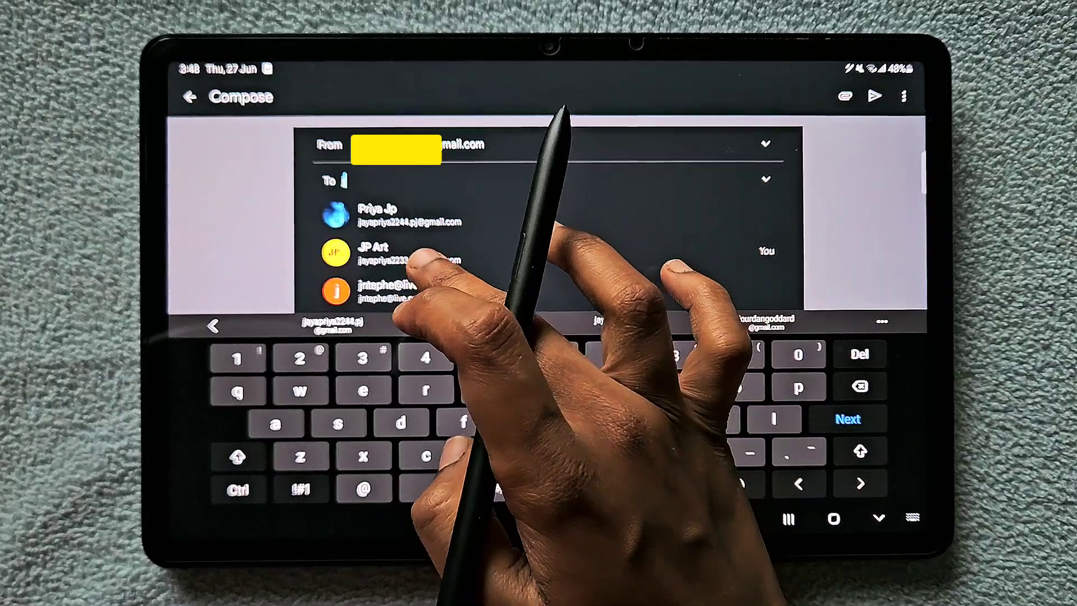
# Address the PSD email to a suggested contact and send it
pyautogui.click(420, 256)
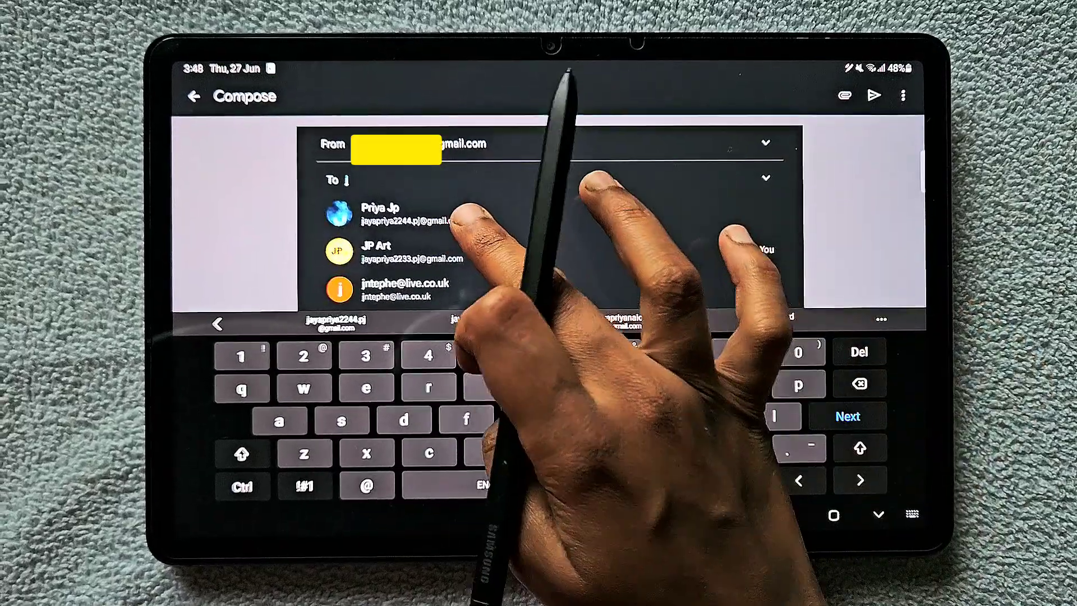
pyautogui.click(454, 215)
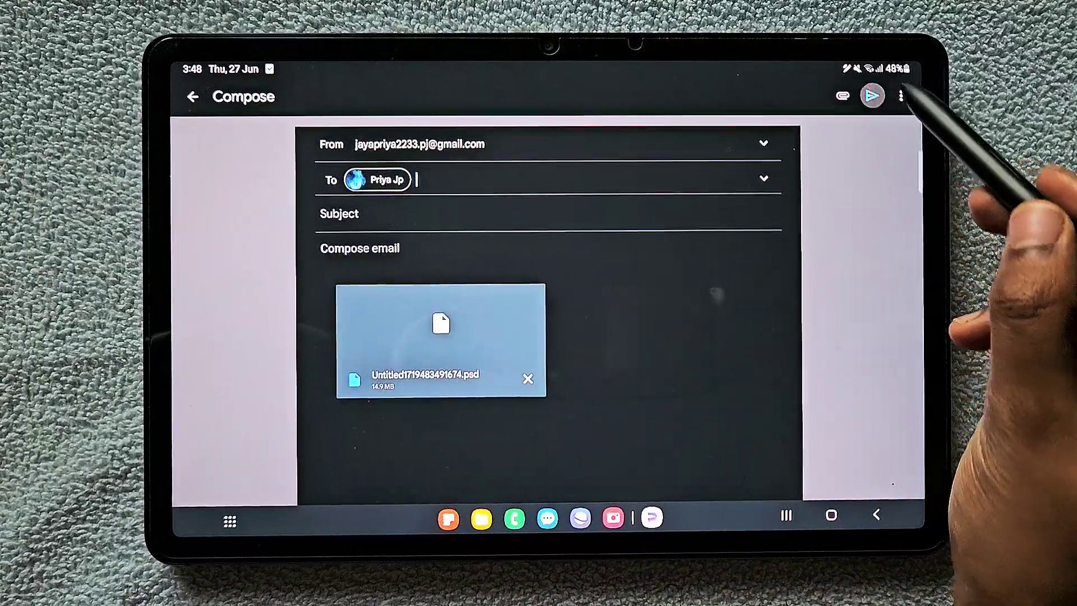
pyautogui.click(873, 96)
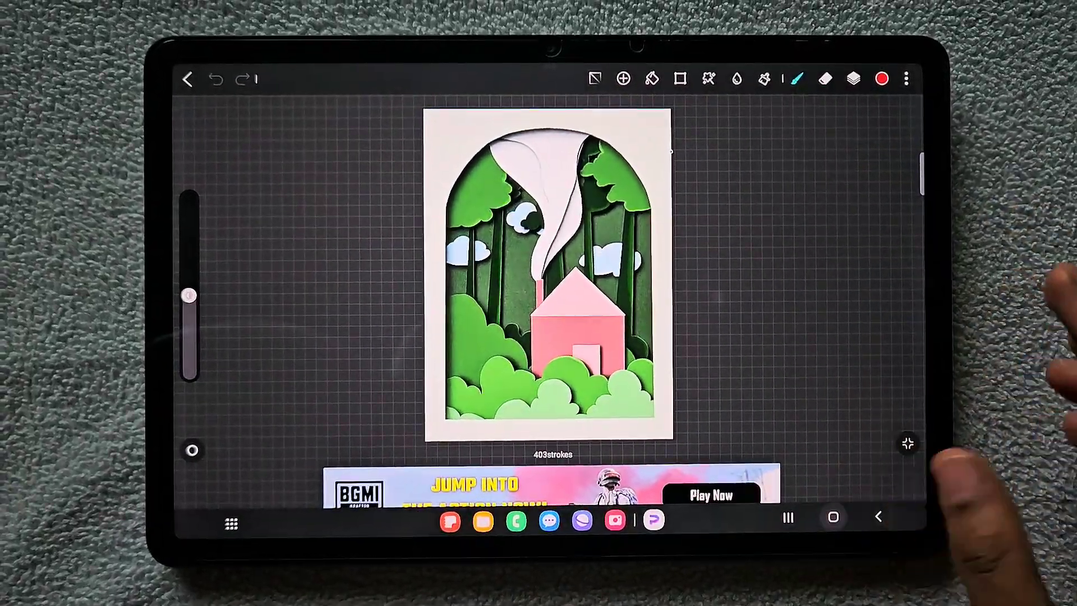
# Go to the home screen and launch Gmail from the Google apps folder
pyautogui.click(832, 517)
pyautogui.moveTo(539, 421); pyautogui.dragTo(538, 169)
pyautogui.moveTo(673, 253); pyautogui.dragTo(420, 253)
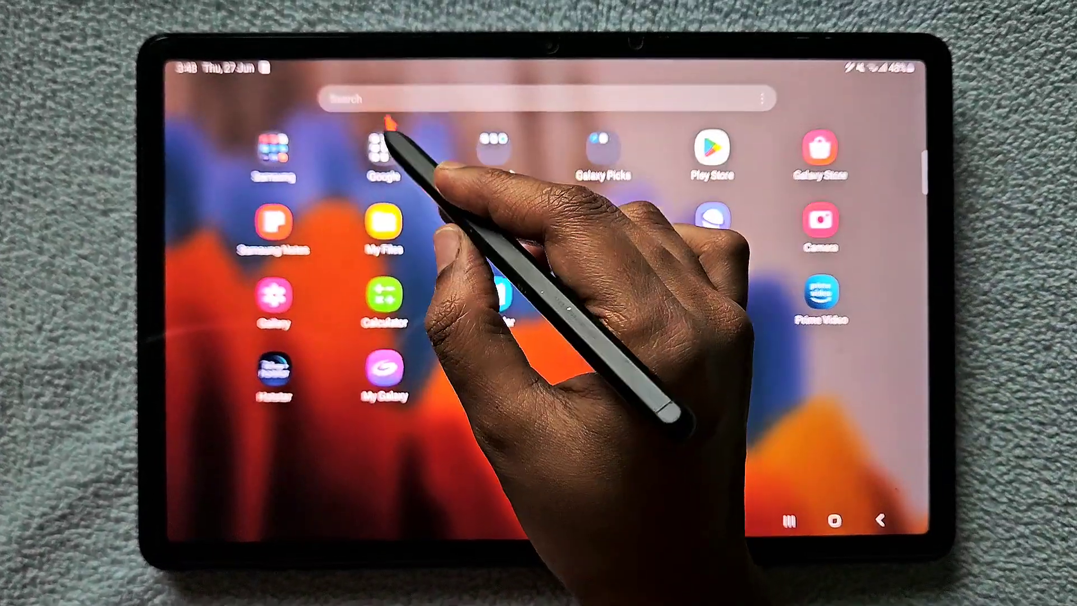
pyautogui.click(386, 147)
pyautogui.click(561, 185)
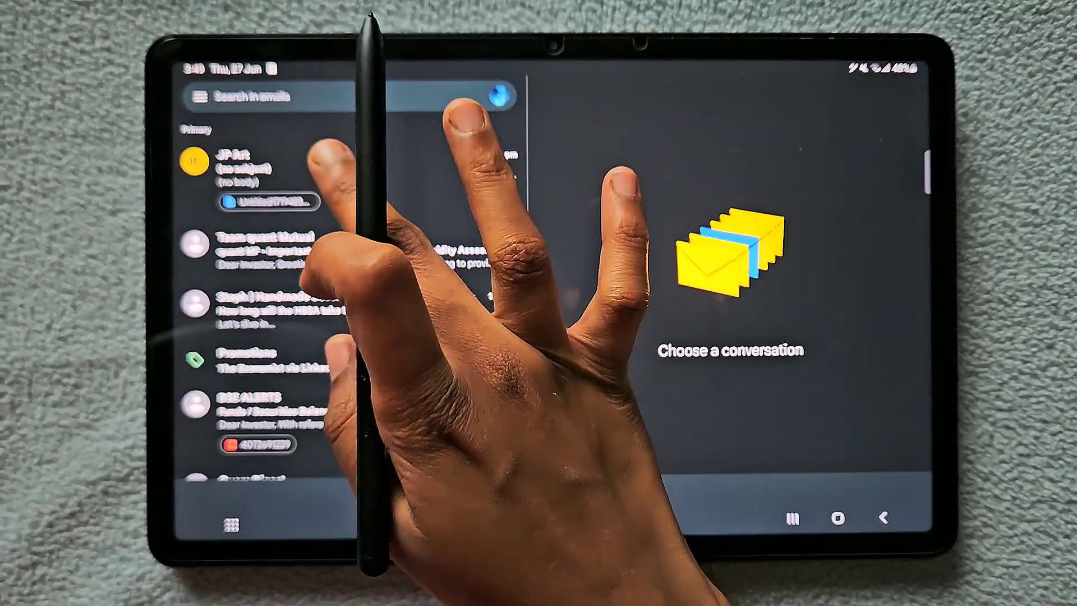
# Download the PSD attachment from the JP Art email, then return home
pyautogui.click(330, 169)
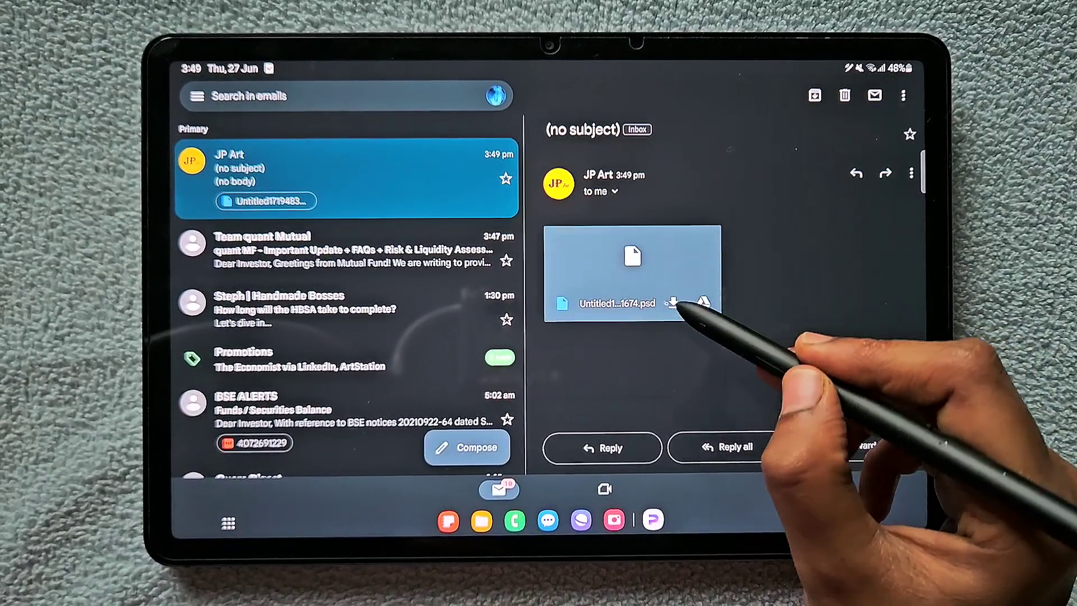
pyautogui.click(673, 303)
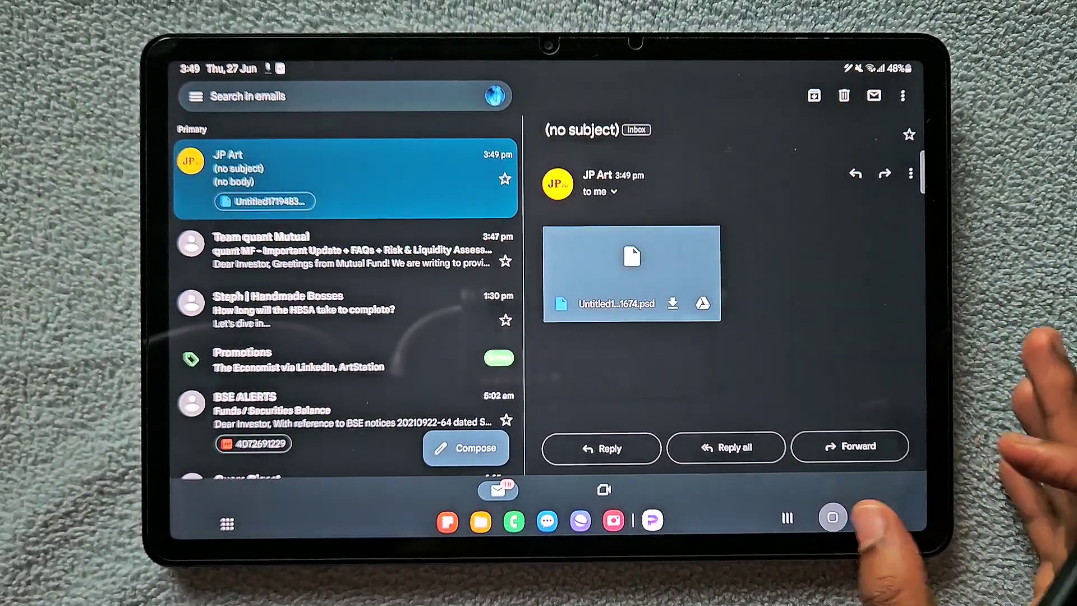
pyautogui.click(835, 519)
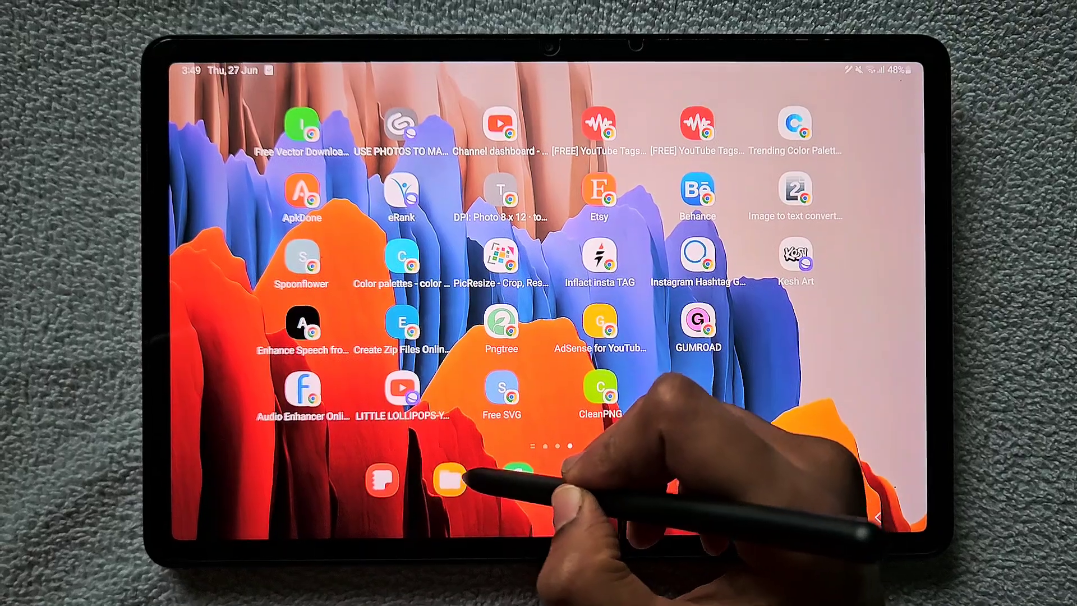
# Find the Untitled .psd in My Files' recent files and expand its Open with list
pyautogui.click(449, 478)
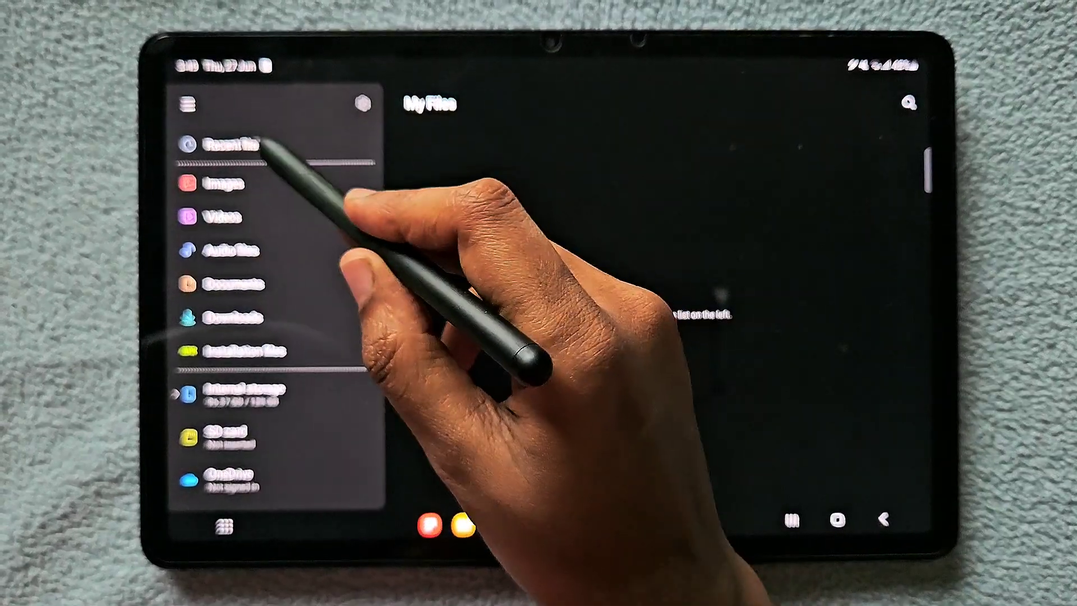
pyautogui.click(236, 145)
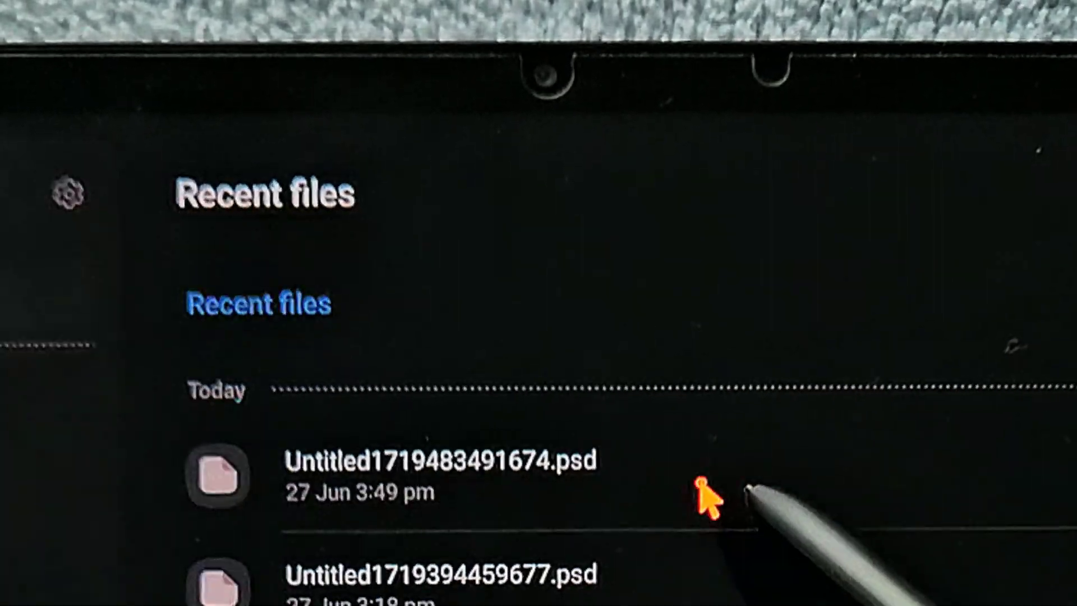
pyautogui.click(702, 497)
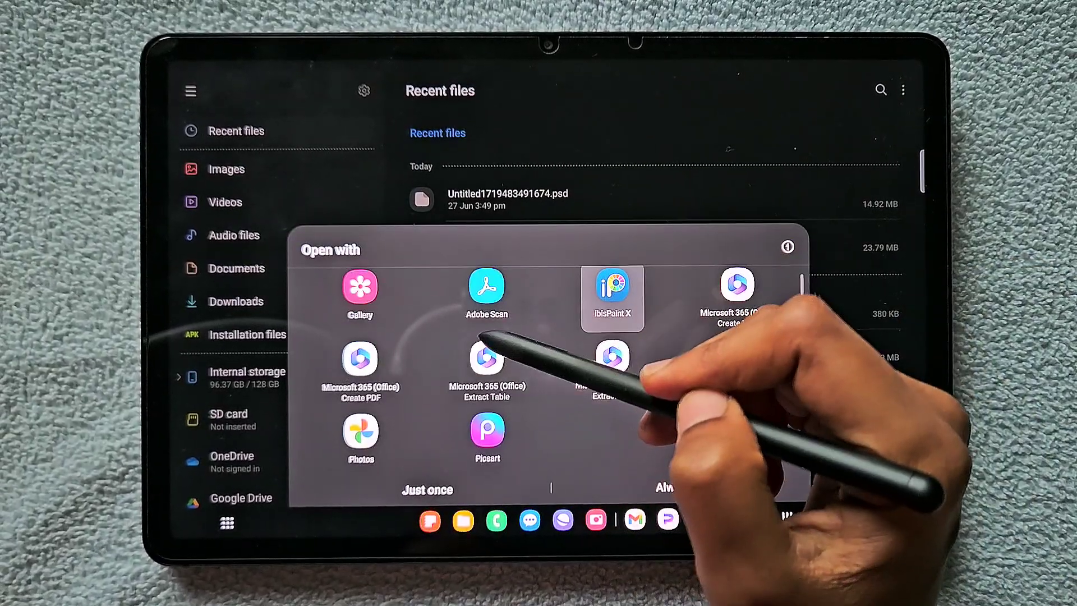
pyautogui.click(505, 235)
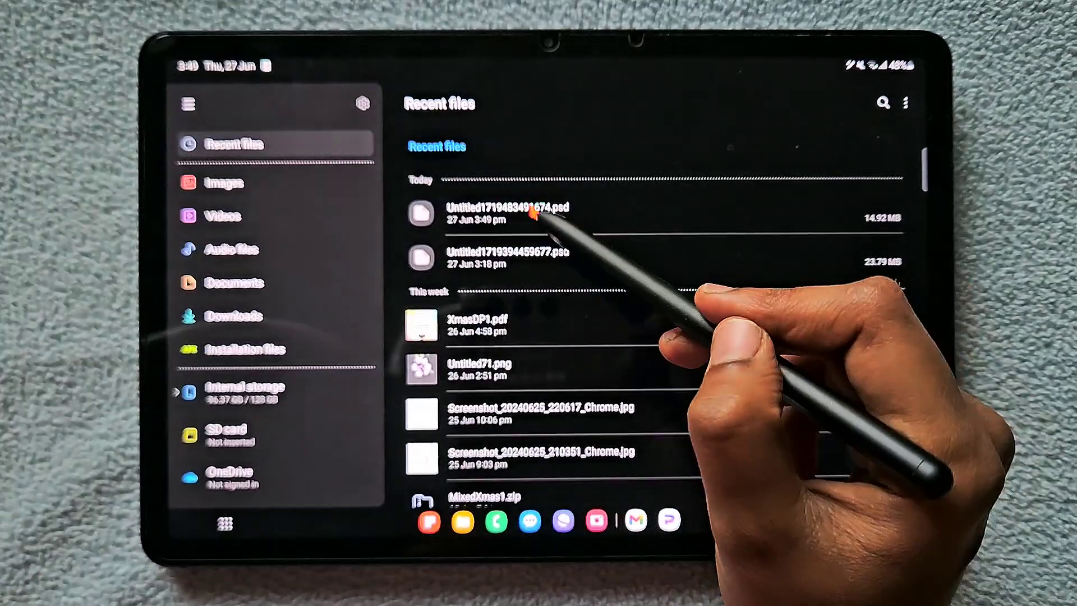
pyautogui.click(538, 211)
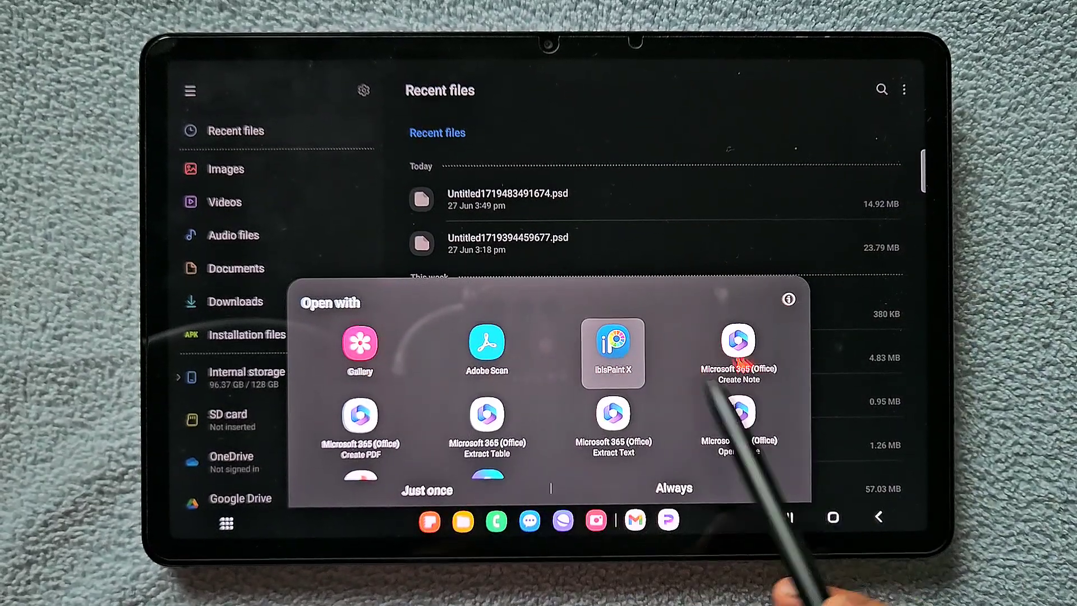
pyautogui.moveTo(558, 439); pyautogui.dragTo(560, 362)
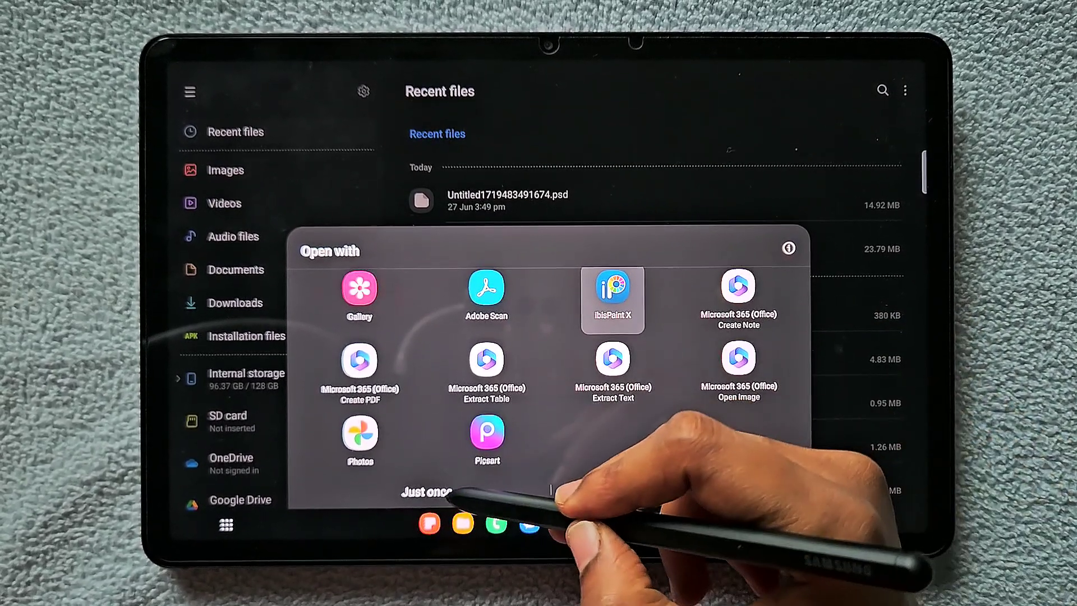
# Open the PSD in ibisPaint X, confirm adding it to My Gallery, and preview it
pyautogui.click(429, 492)
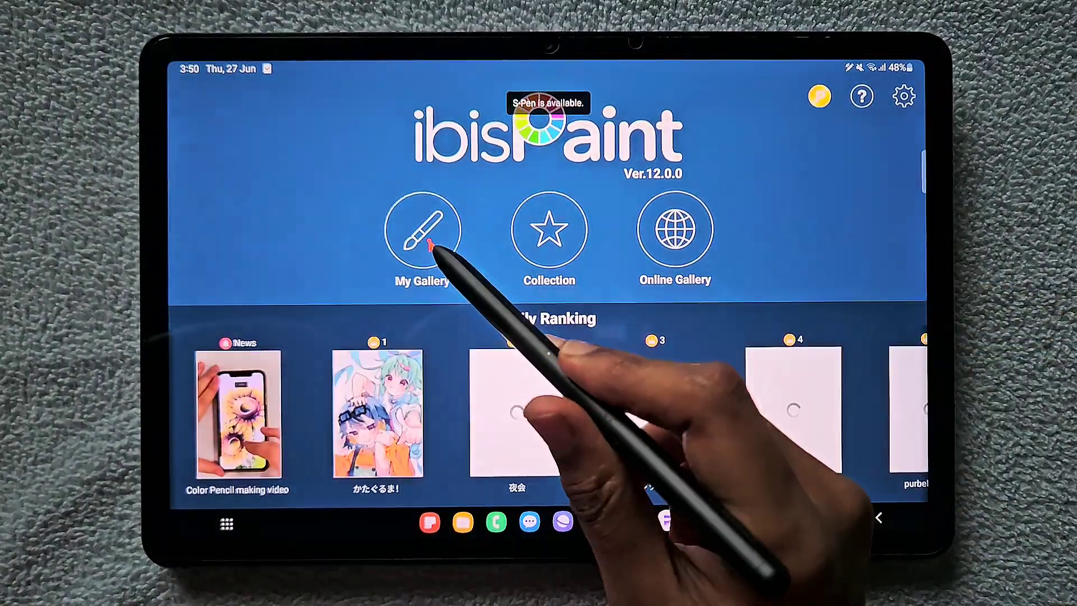
pyautogui.click(423, 227)
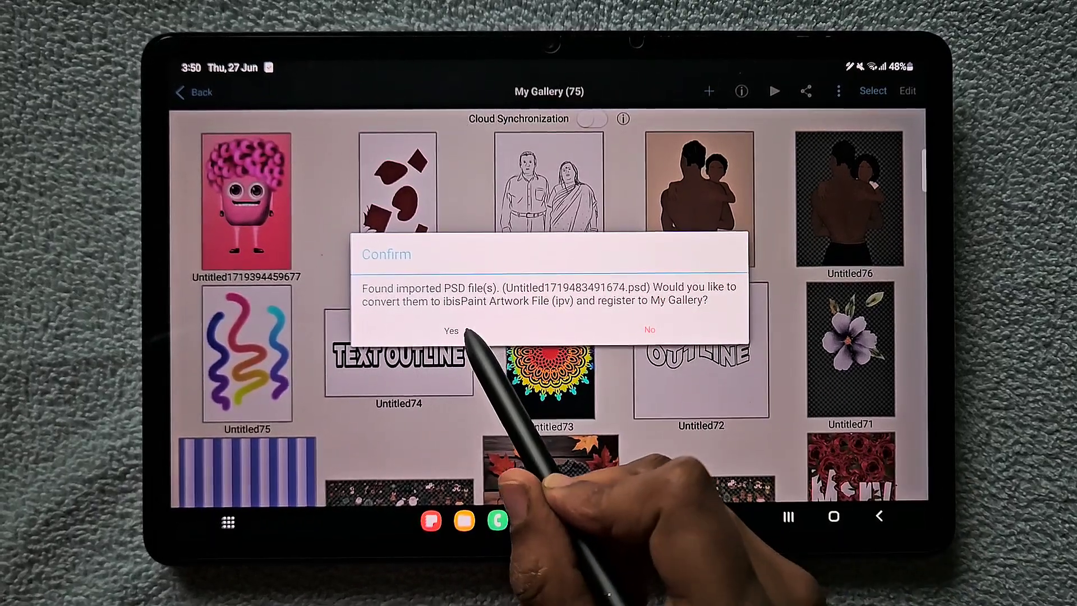
pyautogui.click(451, 330)
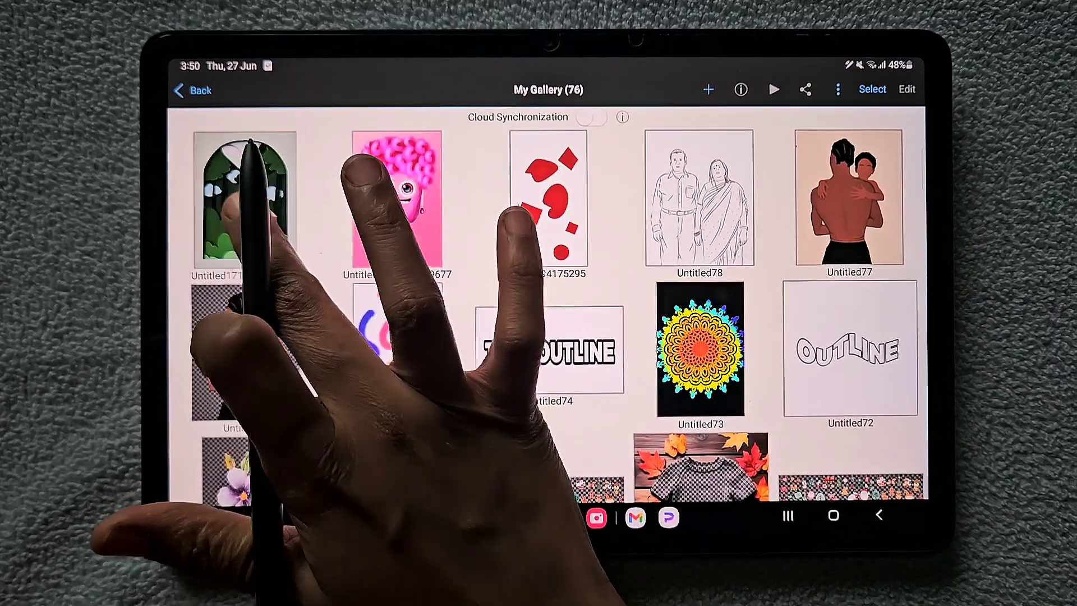
pyautogui.click(239, 168)
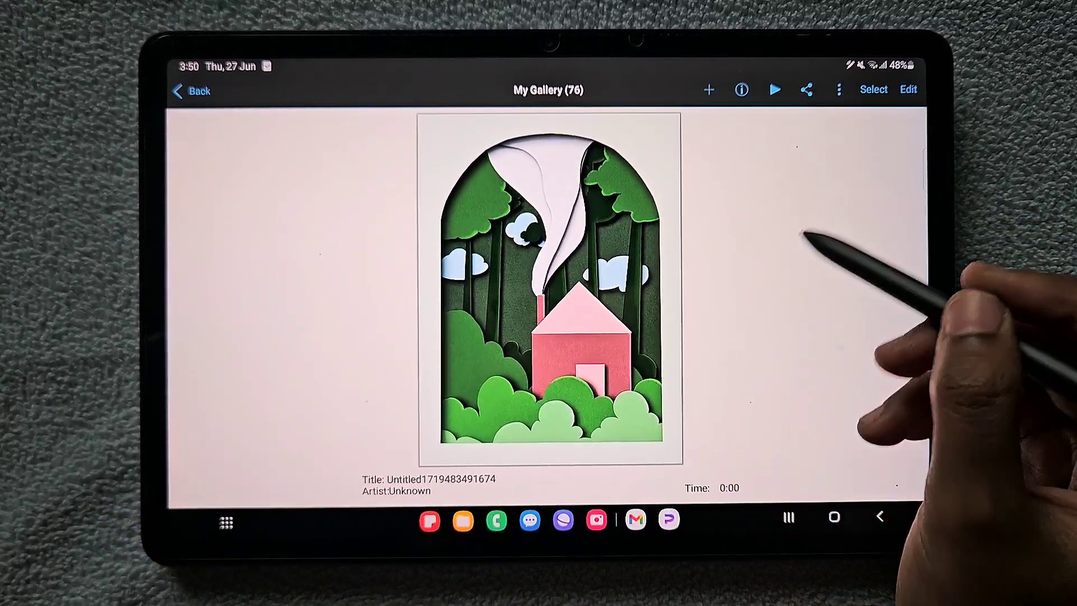
pyautogui.click(909, 91)
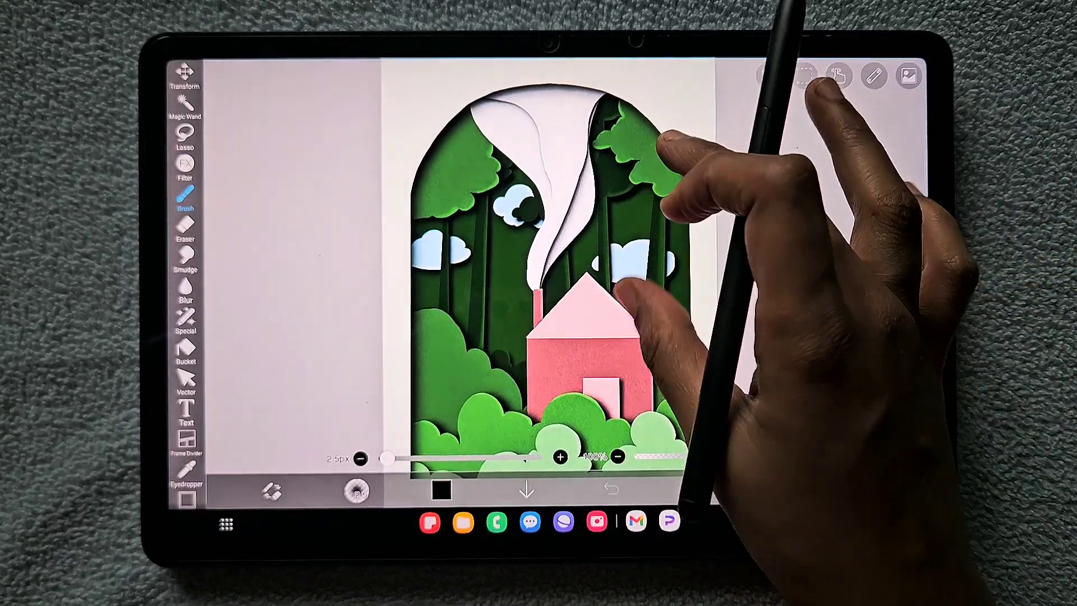
pyautogui.scroll(5, 698, 220)
pyautogui.scroll(-5, 681, 252)
pyautogui.click(777, 488)
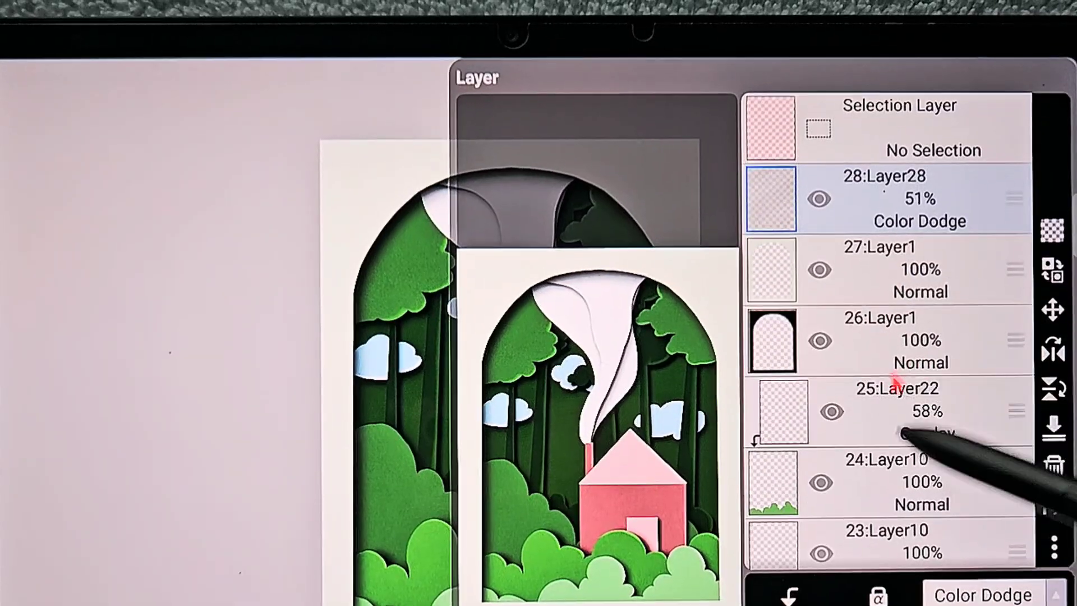
pyautogui.scroll(-5, 896, 383)
pyautogui.scroll(-3, 856, 427)
pyautogui.scroll(-5, 959, 371)
pyautogui.scroll(-2, 883, 437)
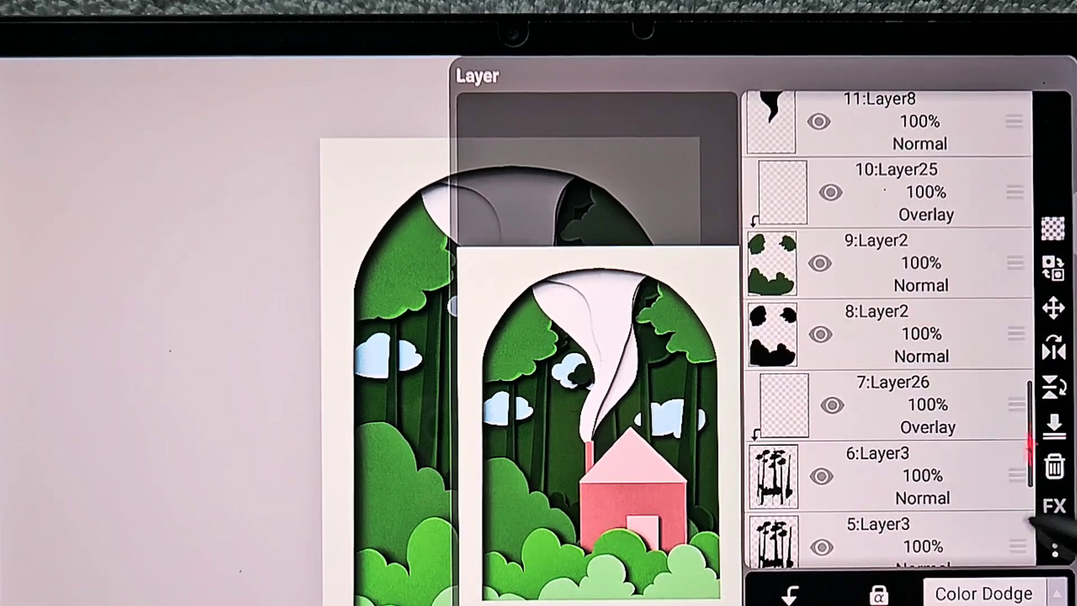
pyautogui.scroll(-2, 938, 341)
pyautogui.scroll(-3, 937, 338)
pyautogui.scroll(1, 933, 320)
pyautogui.scroll(3, 974, 525)
pyautogui.scroll(2, 935, 380)
pyautogui.scroll(2, 936, 383)
pyautogui.scroll(2, 968, 441)
pyautogui.scroll(2, 956, 358)
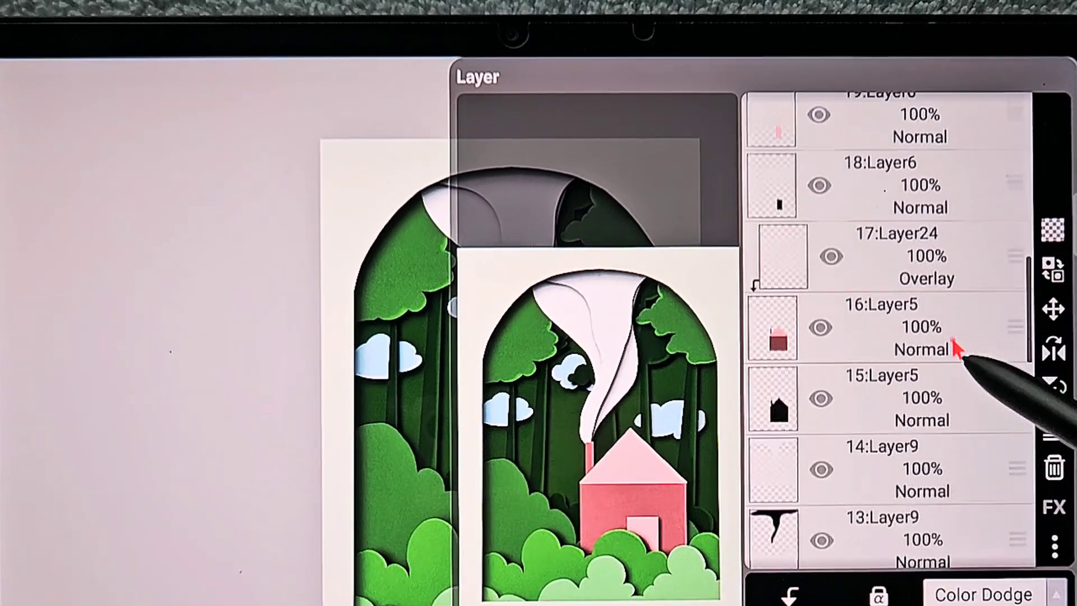
pyautogui.scroll(2, 938, 455)
pyautogui.scroll(1, 853, 192)
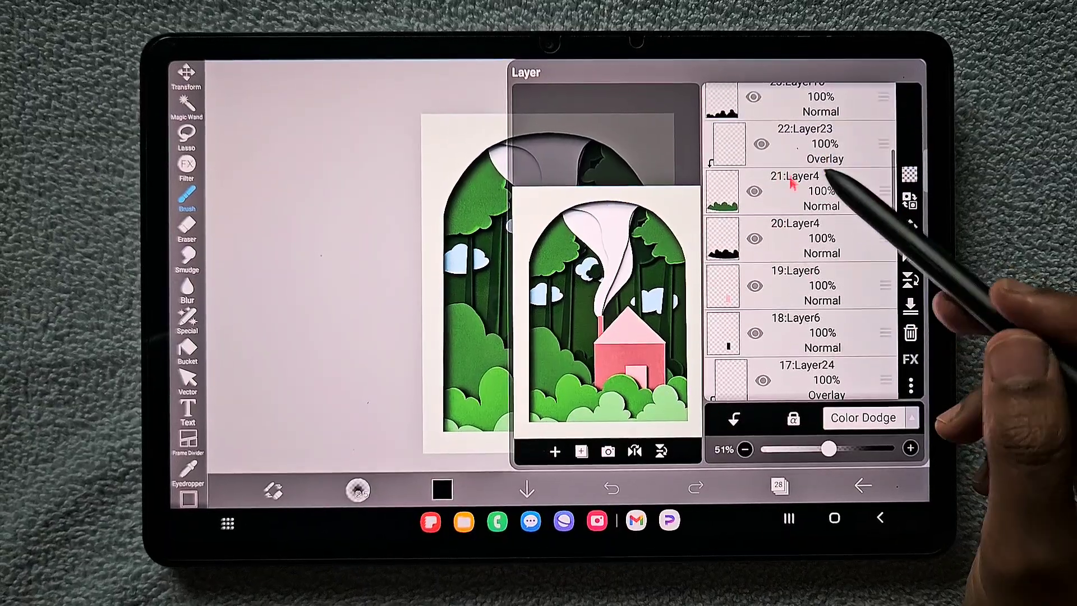
pyautogui.scroll(2, 833, 211)
pyautogui.scroll(3, 892, 378)
pyautogui.scroll(2, 808, 295)
pyautogui.click(364, 341)
pyautogui.scroll(5, 614, 256)
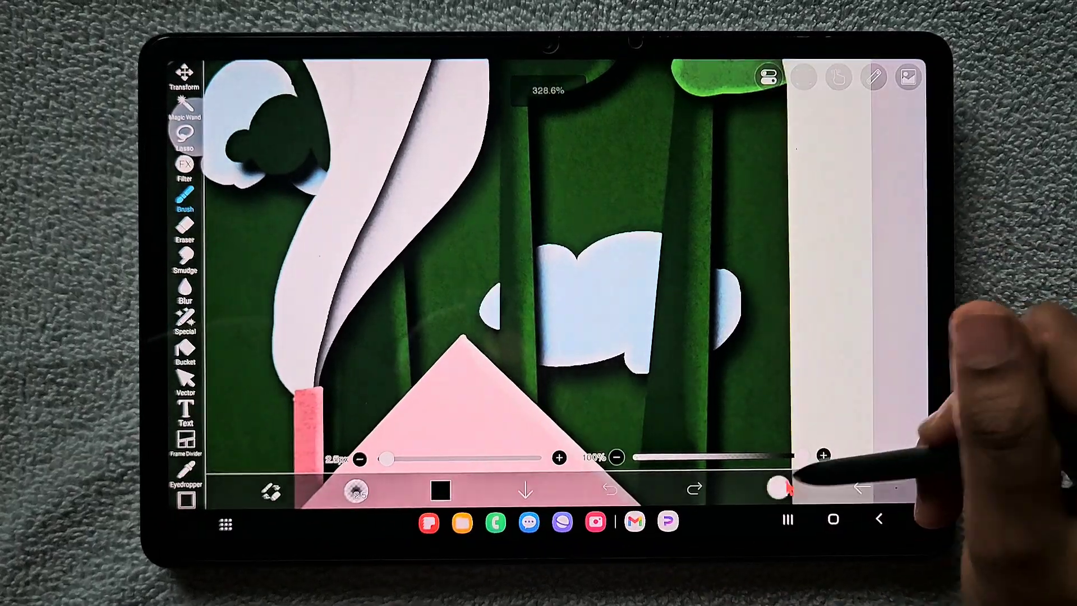
pyautogui.click(778, 485)
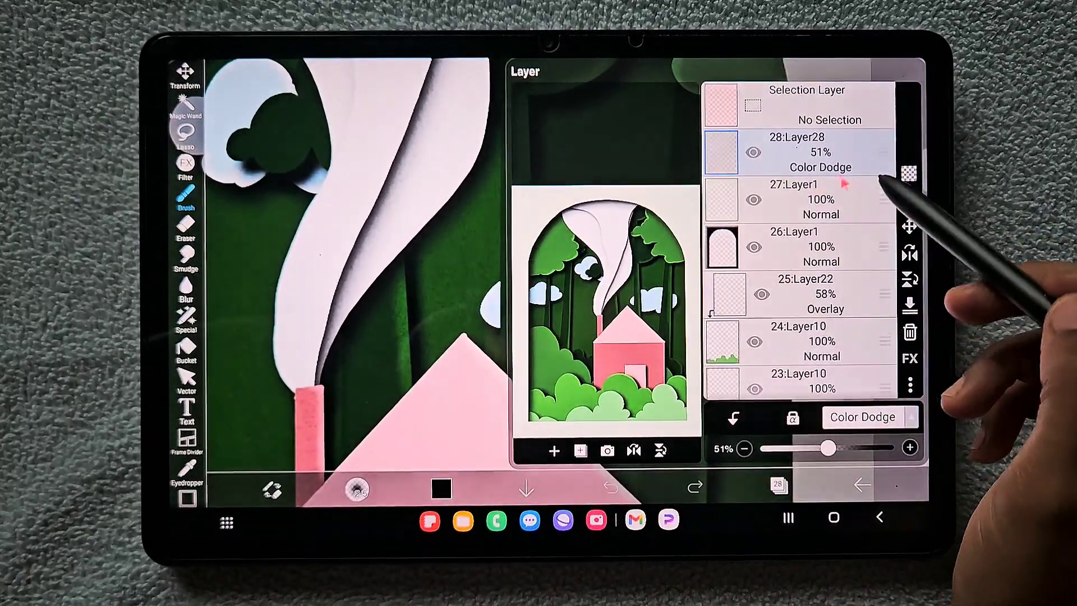
pyautogui.click(808, 201)
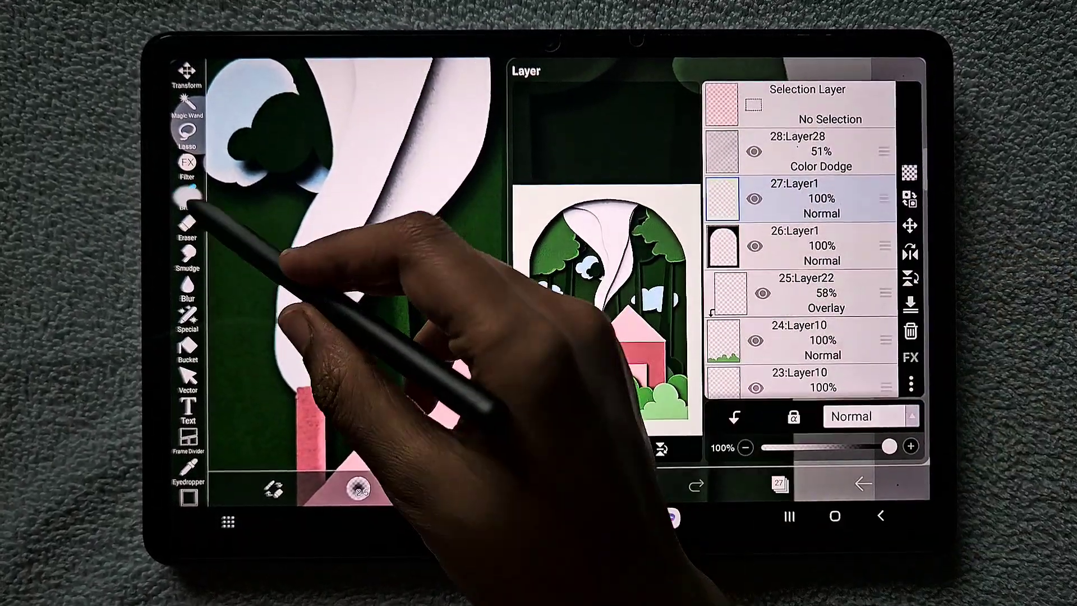
pyautogui.click(187, 197)
pyautogui.click(724, 181)
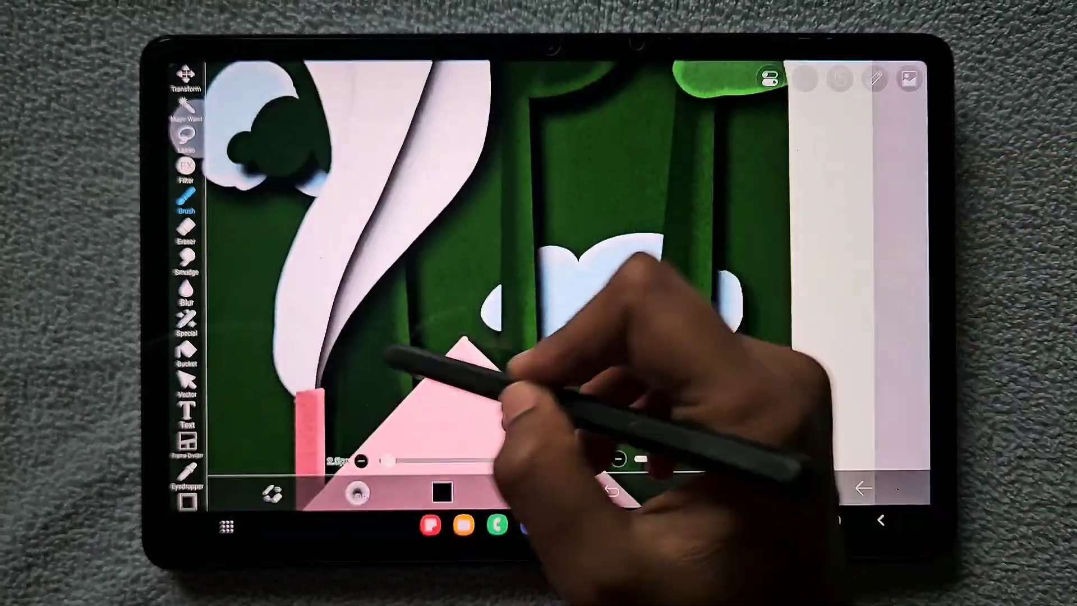
pyautogui.moveTo(362, 454); pyautogui.dragTo(724, 229)
pyautogui.click(612, 489)
pyautogui.moveTo(281, 306); pyautogui.dragTo(433, 212)
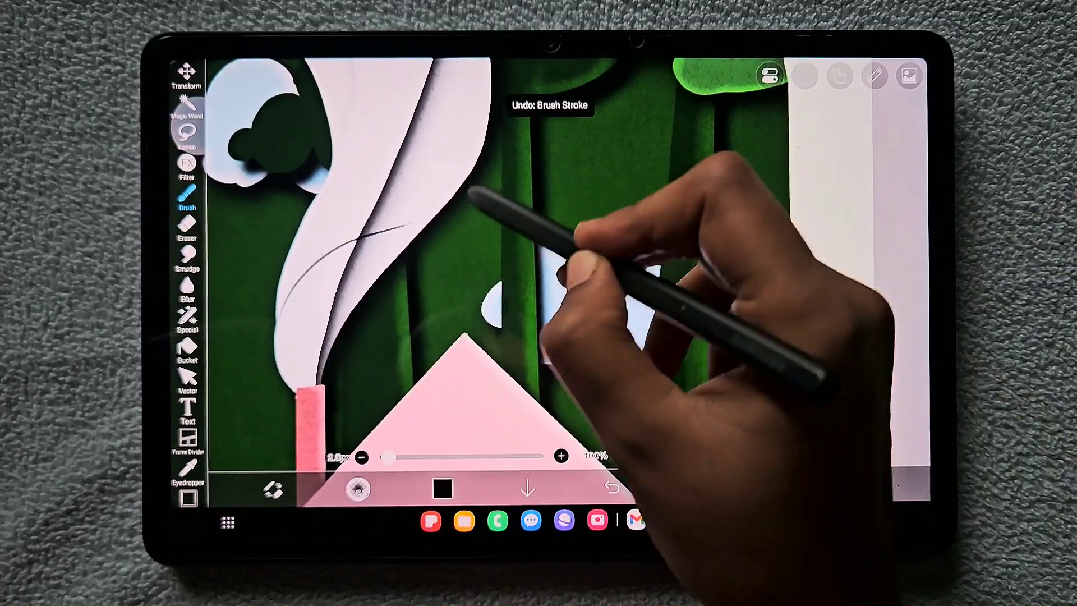
pyautogui.scroll(-5, 589, 294)
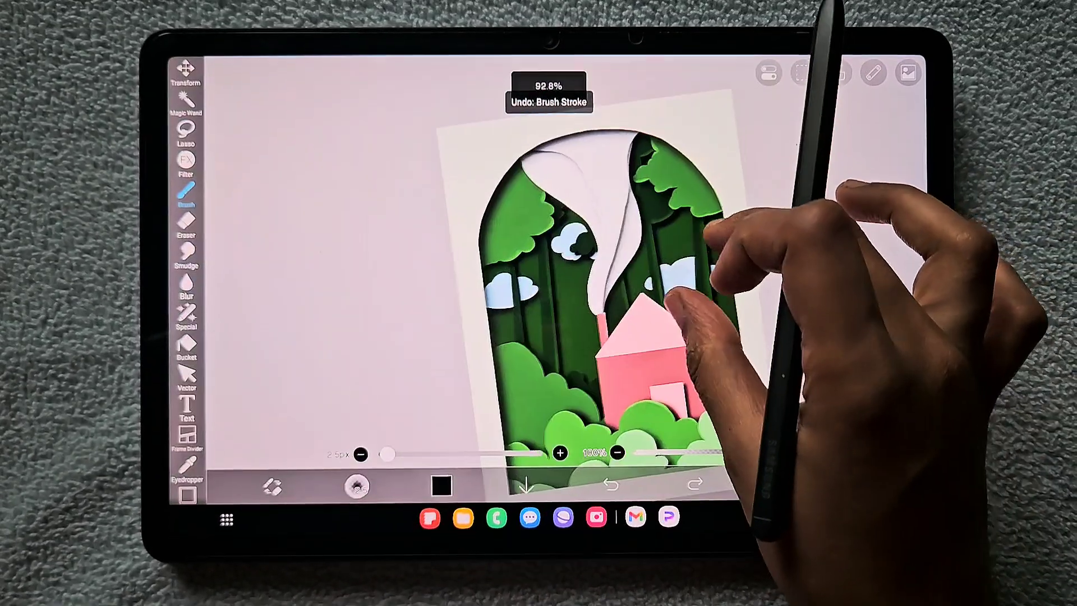
pyautogui.moveTo(707, 227); pyautogui.dragTo(673, 277)
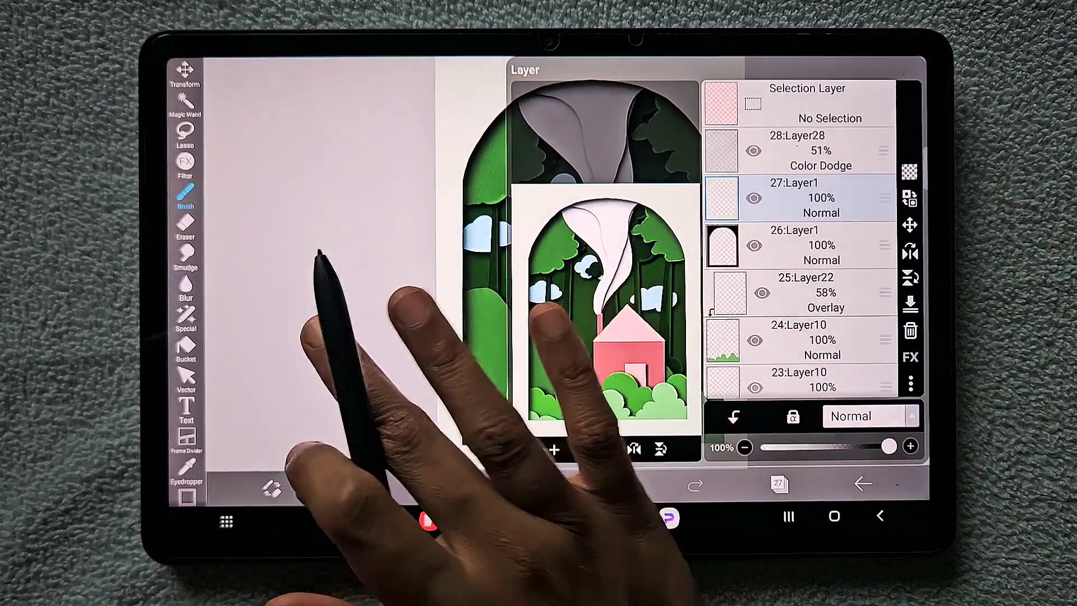
pyautogui.click(312, 291)
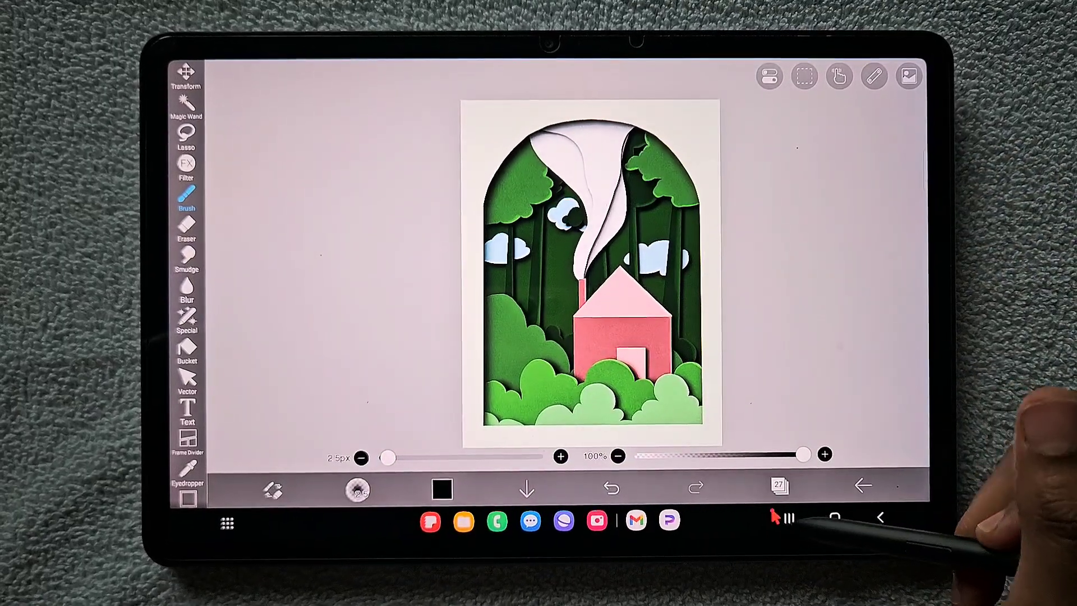
# Switch to My Files and select the newest .psd file
pyautogui.click(787, 519)
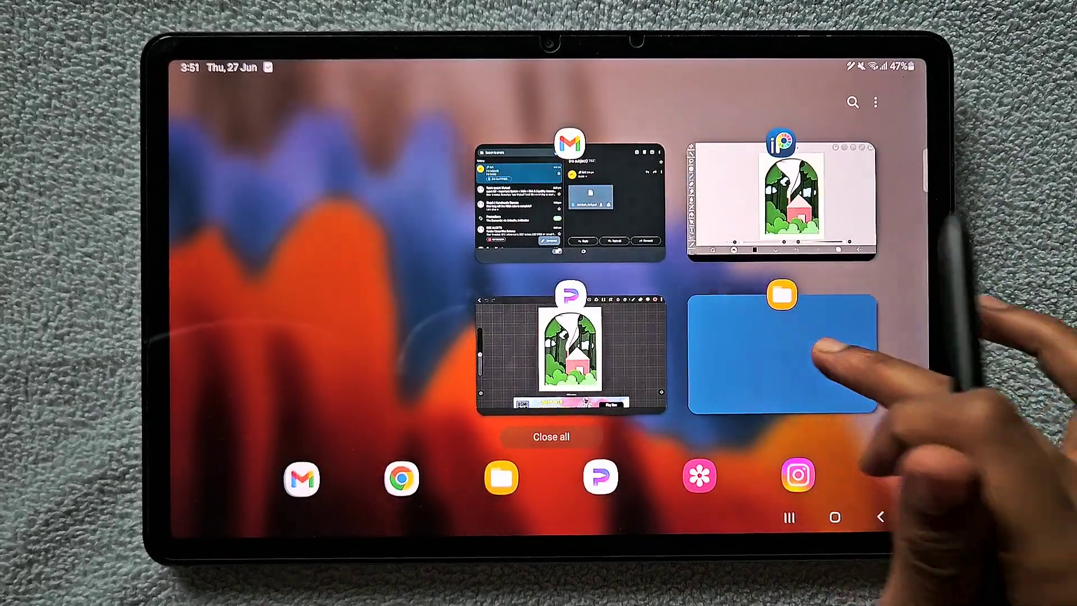
pyautogui.click(842, 353)
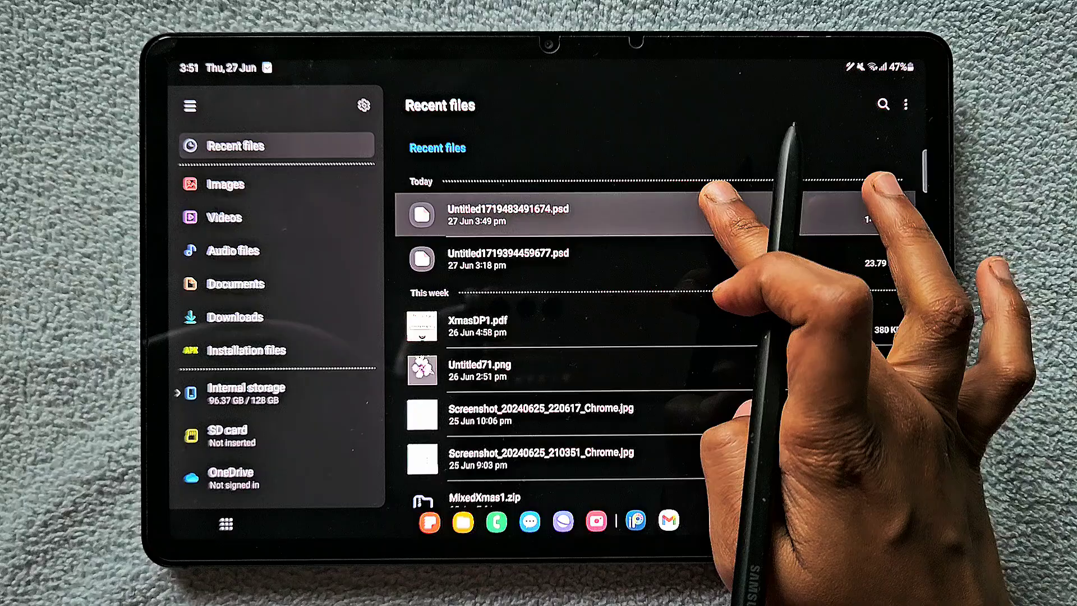
pyautogui.click(716, 210)
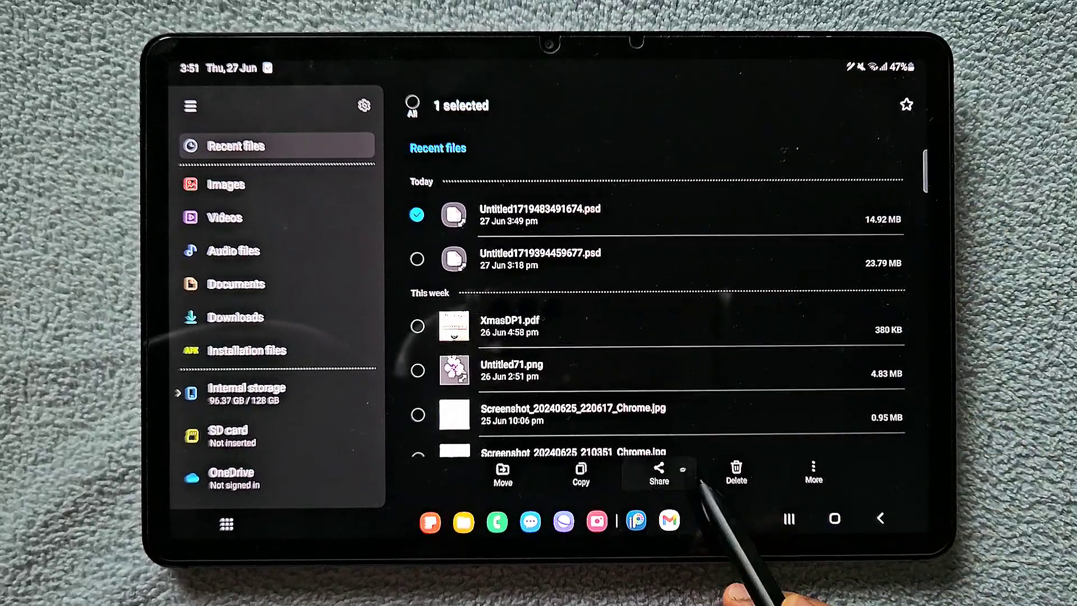
# Share the PSD to HiPaint, attempt an Import, and close the empty file picker
pyautogui.click(659, 471)
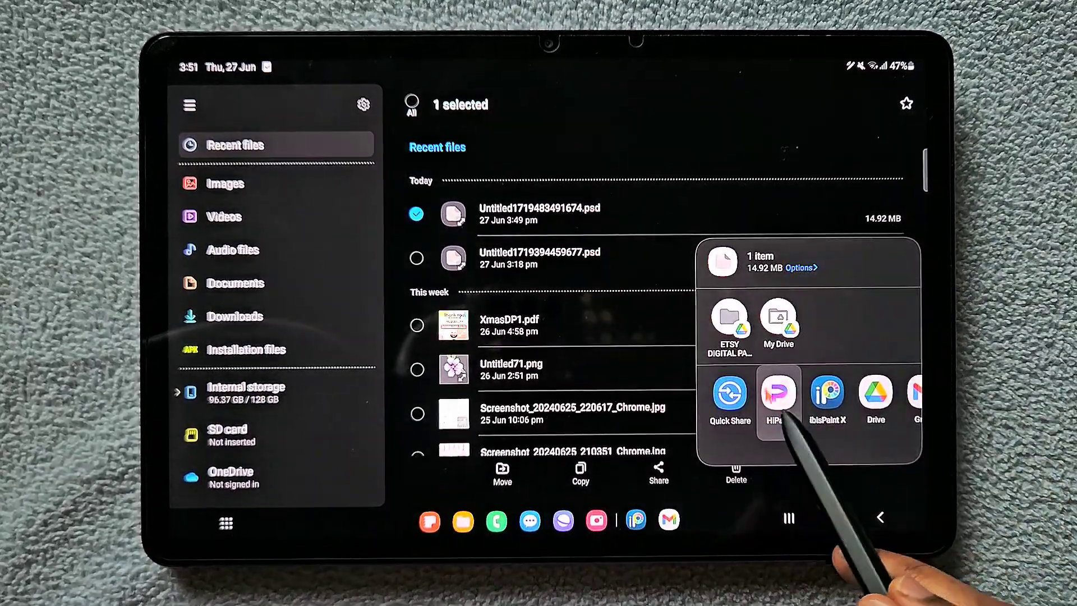
pyautogui.click(779, 393)
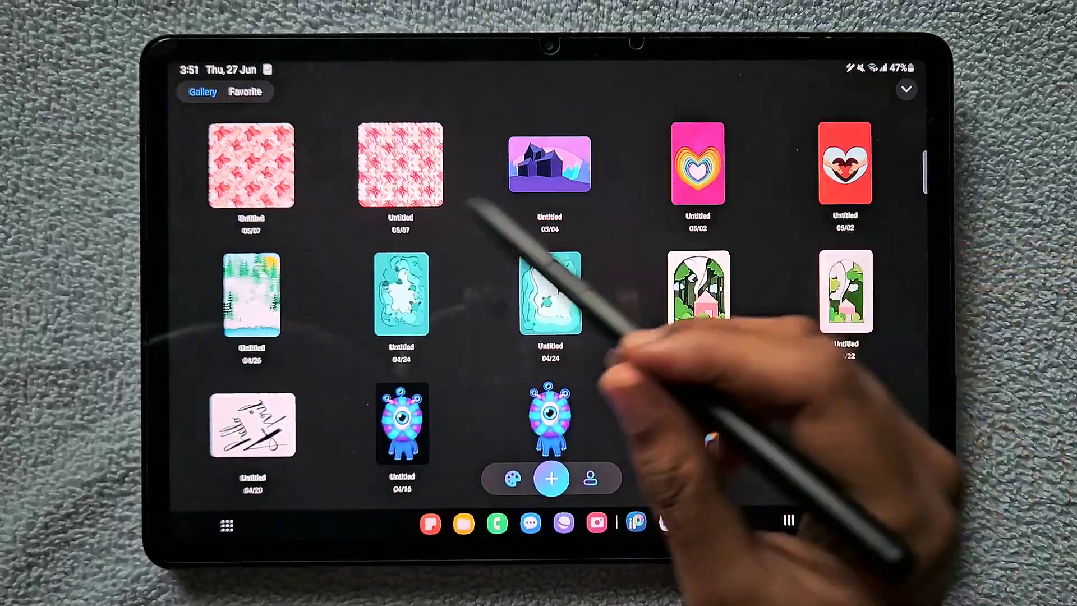
pyautogui.scroll(10, 454, 337)
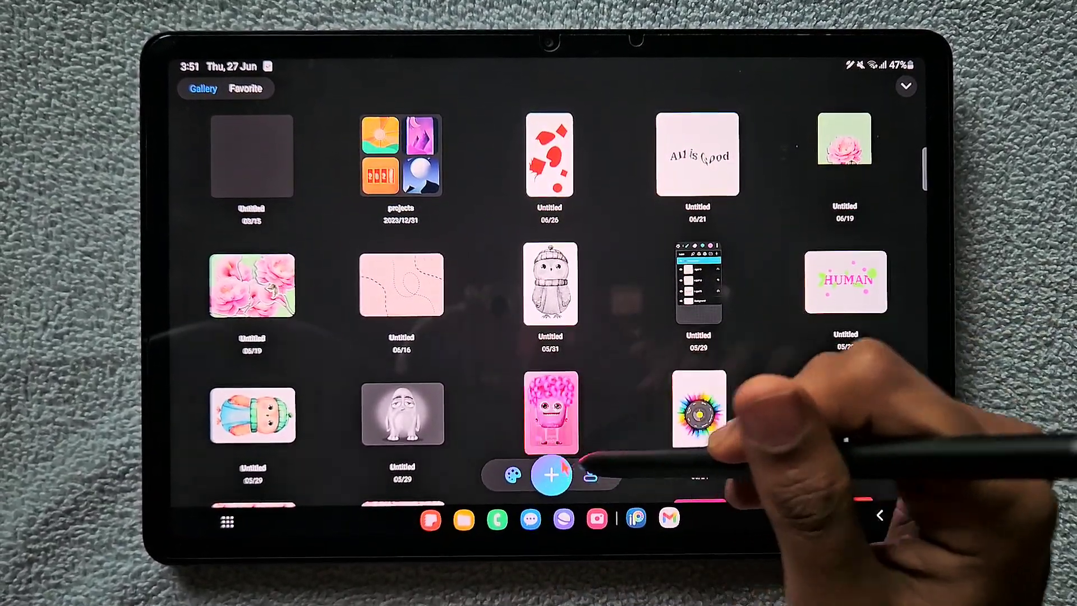
pyautogui.click(552, 477)
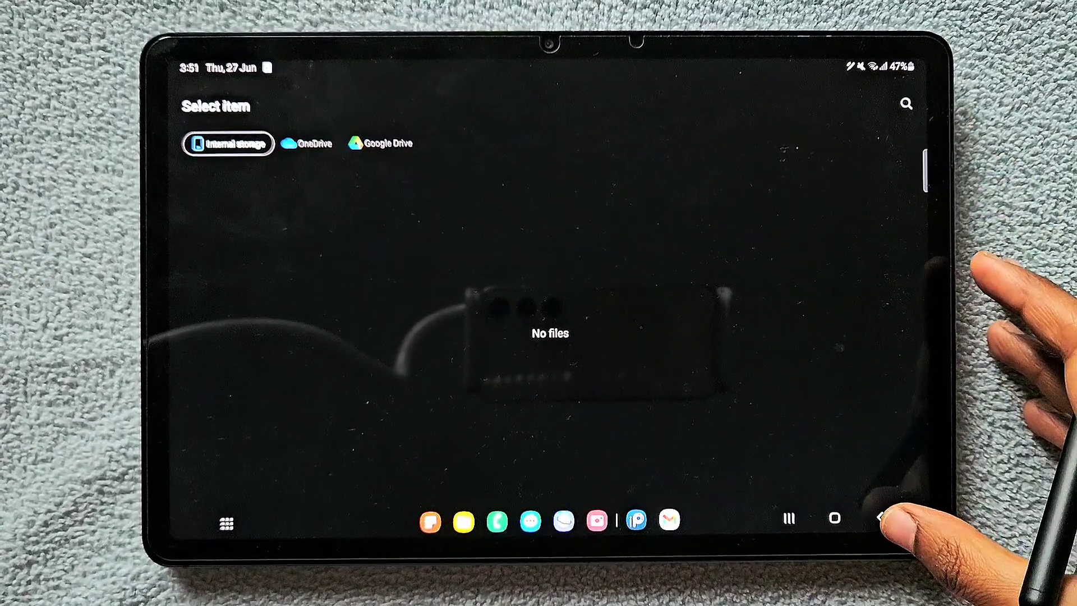
pyautogui.click(880, 518)
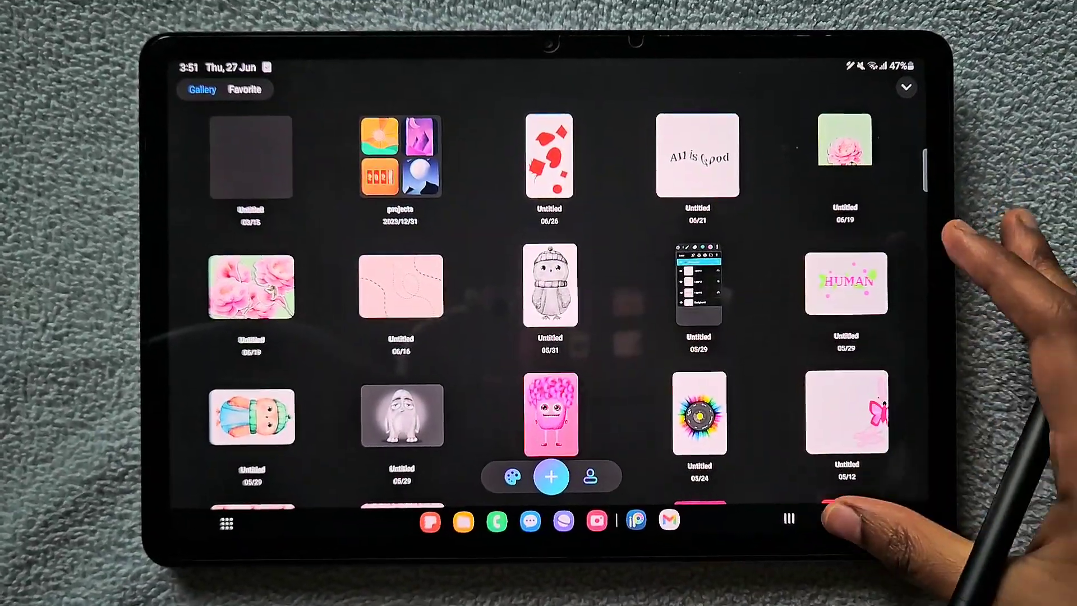
# Return home and launch ibisPaint X from the app drawer
pyautogui.click(833, 520)
pyautogui.moveTo(841, 379); pyautogui.dragTo(841, 210)
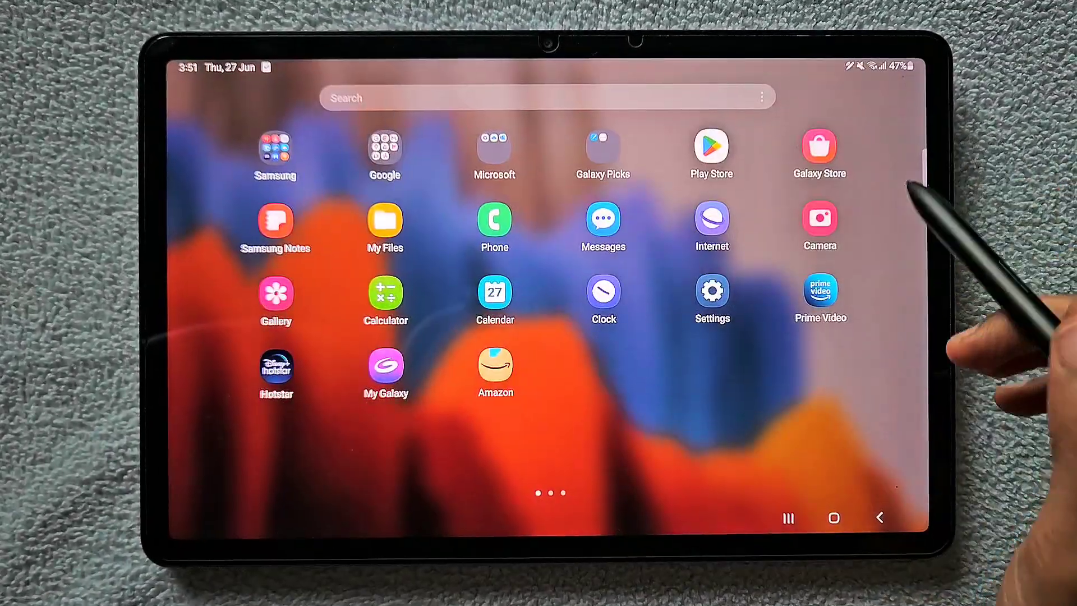
pyautogui.moveTo(913, 193); pyautogui.dragTo(721, 313)
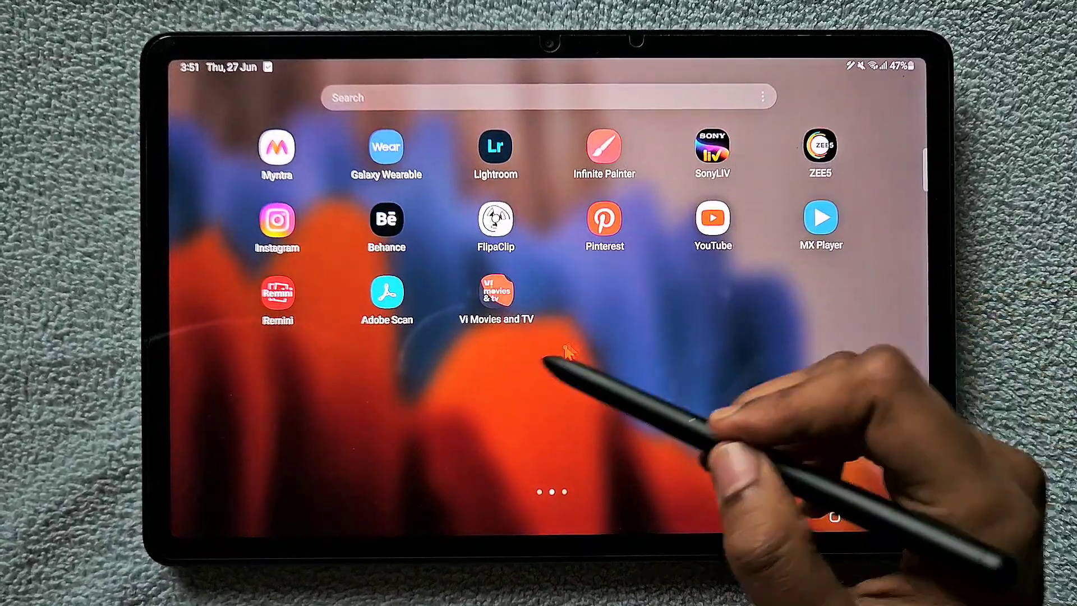
pyautogui.moveTo(589, 363); pyautogui.dragTo(472, 383)
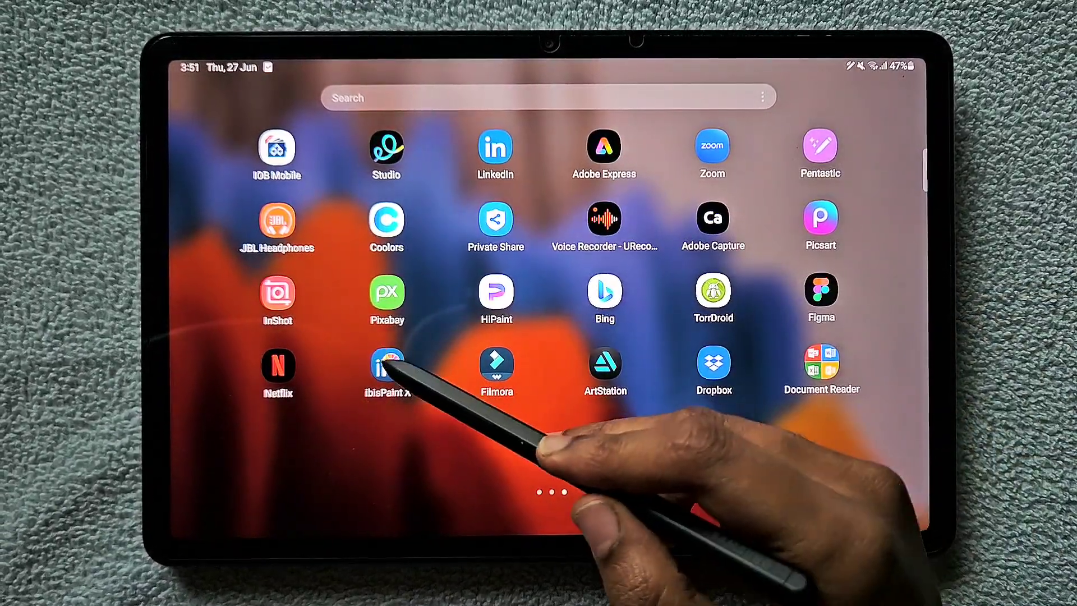
pyautogui.click(386, 364)
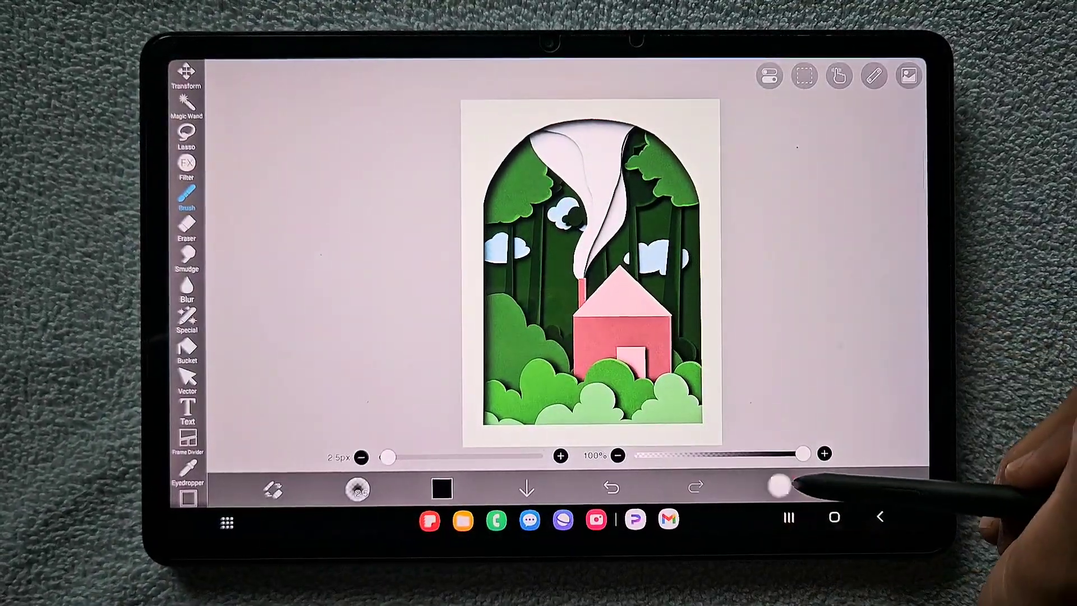
# Review the house artwork's layers, then go home and open the app list
pyautogui.click(791, 484)
pyautogui.moveTo(793, 244); pyautogui.dragTo(888, 143)
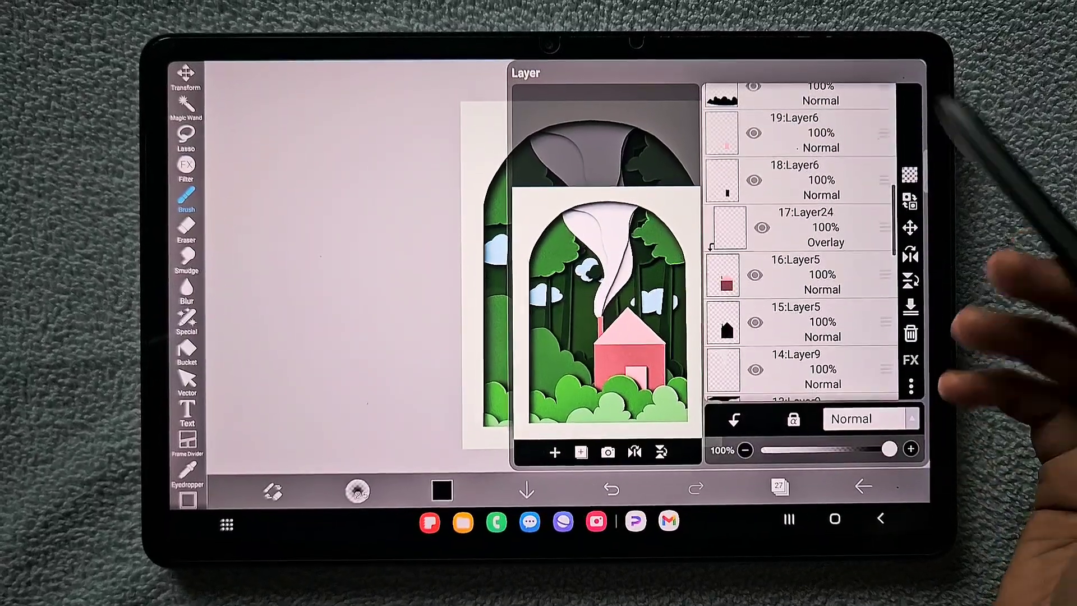
pyautogui.moveTo(888, 362); pyautogui.dragTo(887, 181)
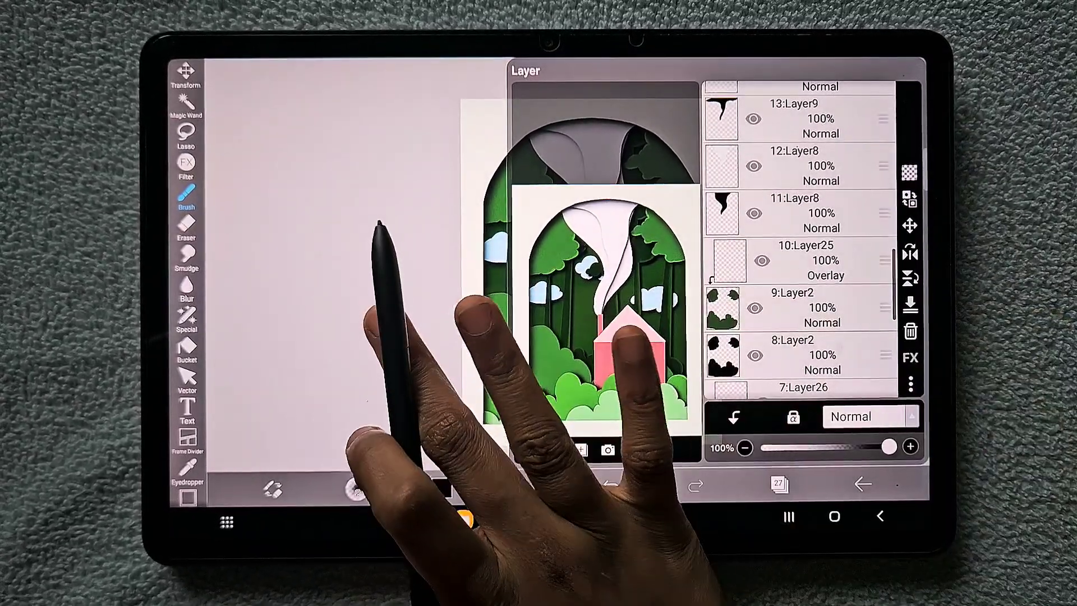
pyautogui.click(475, 313)
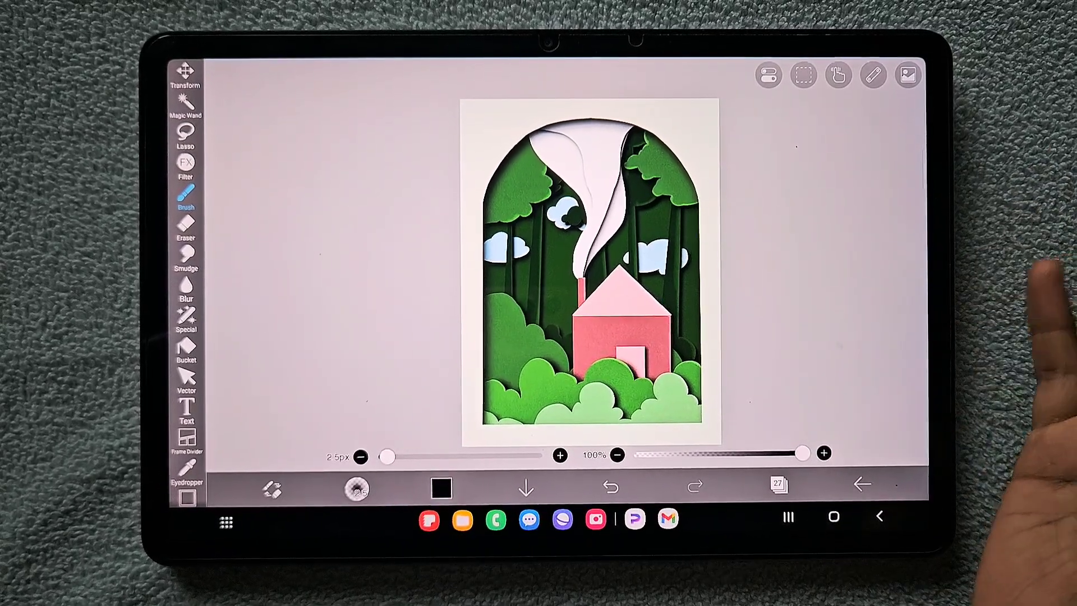
pyautogui.click(835, 518)
pyautogui.moveTo(935, 361); pyautogui.dragTo(889, 244)
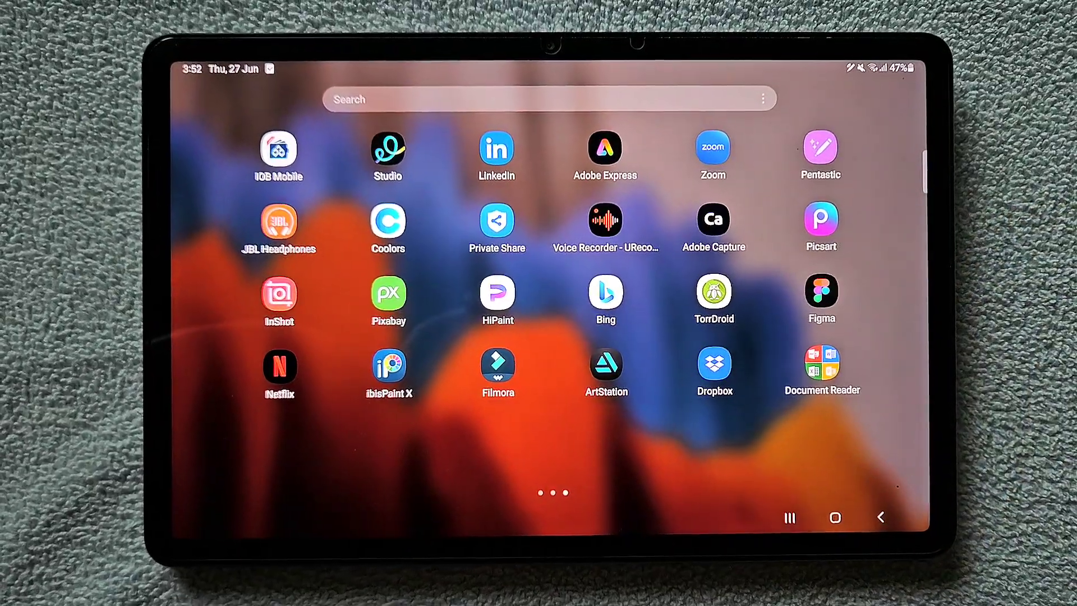
pyautogui.scroll(-3, 883, 337)
pyautogui.scroll(-3, 925, 336)
pyautogui.scroll(-3, 875, 295)
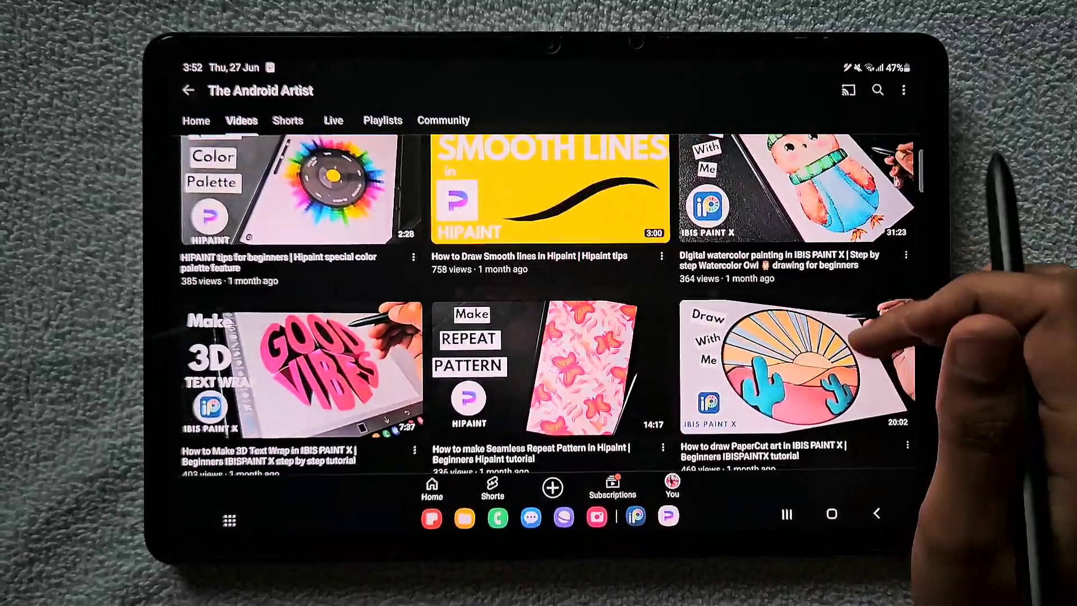
pyautogui.scroll(-3, 858, 321)
pyautogui.scroll(-3, 884, 337)
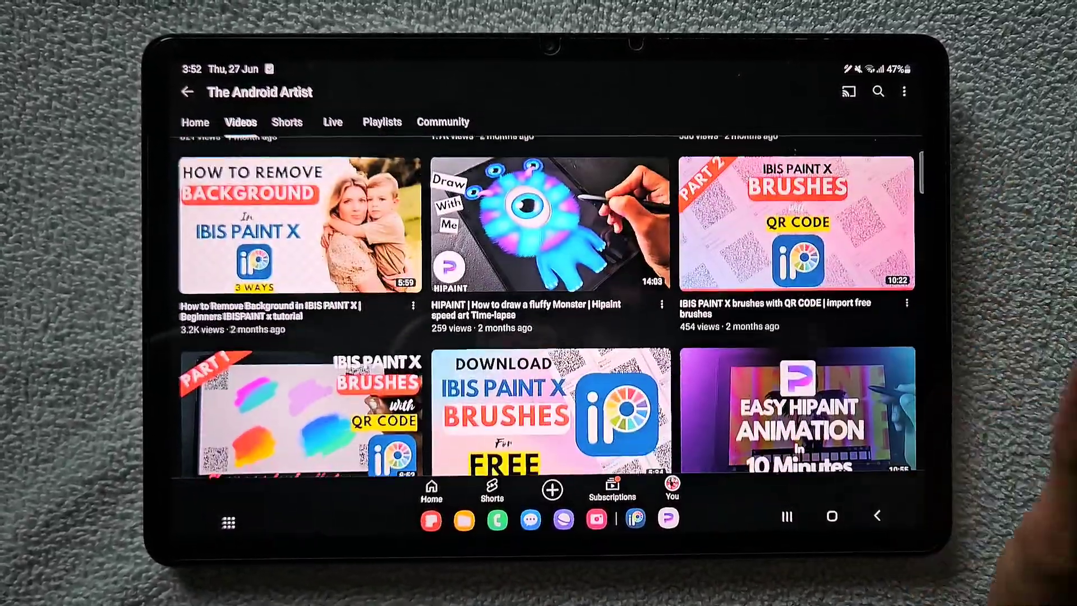
pyautogui.scroll(-3, 909, 252)
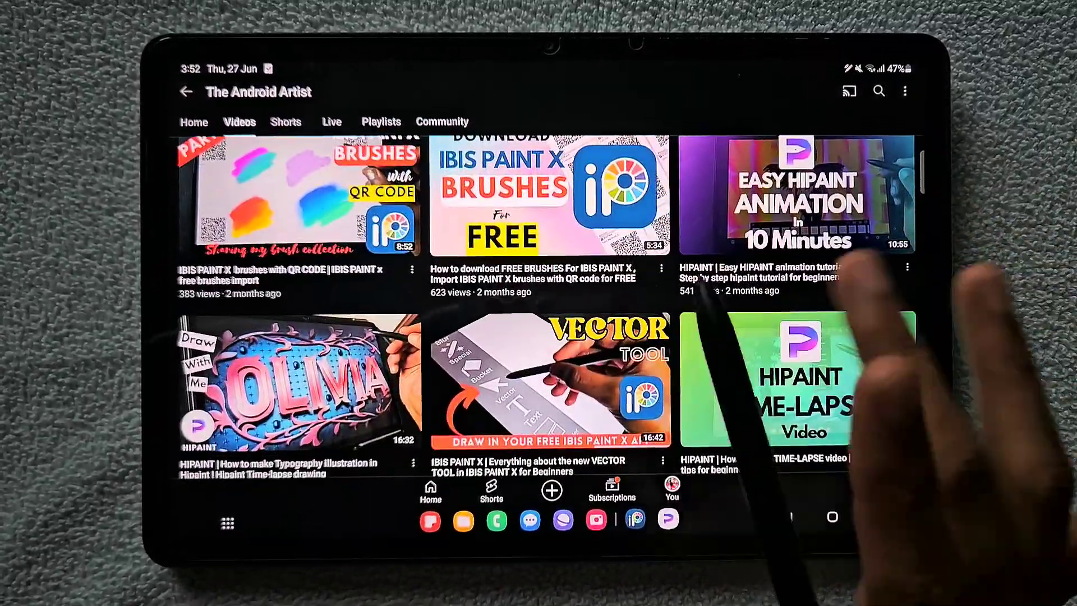